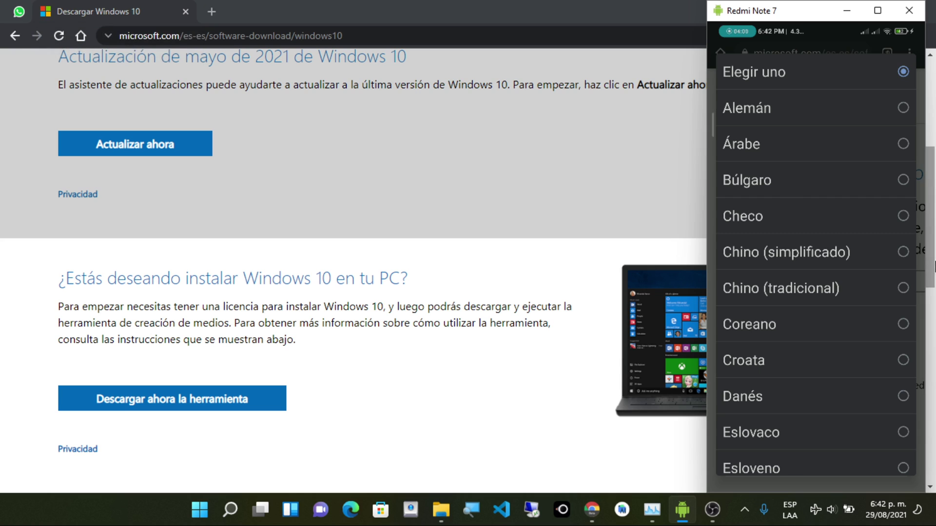
- Choose Español (México) as the Windows 10 product language on the phone's download page and confirm it
scroll(777, 218, "down", 8)
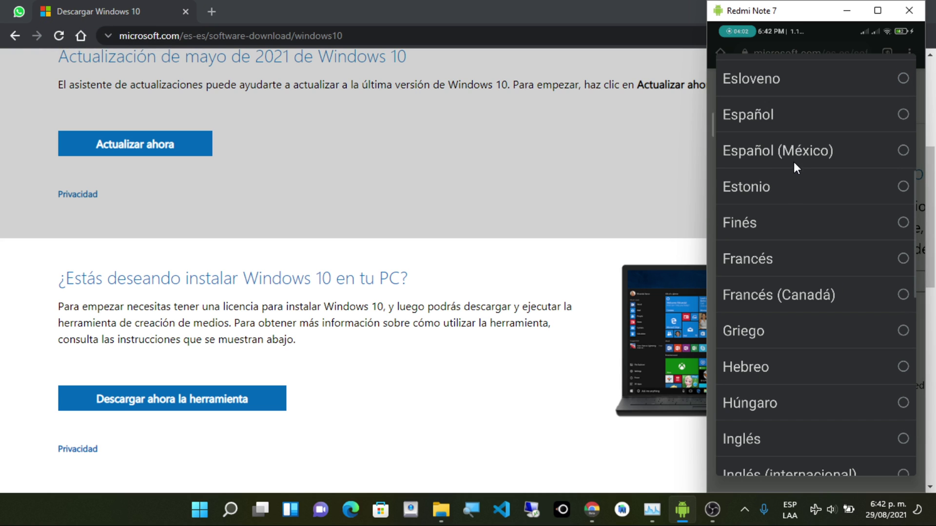
left_click(791, 152)
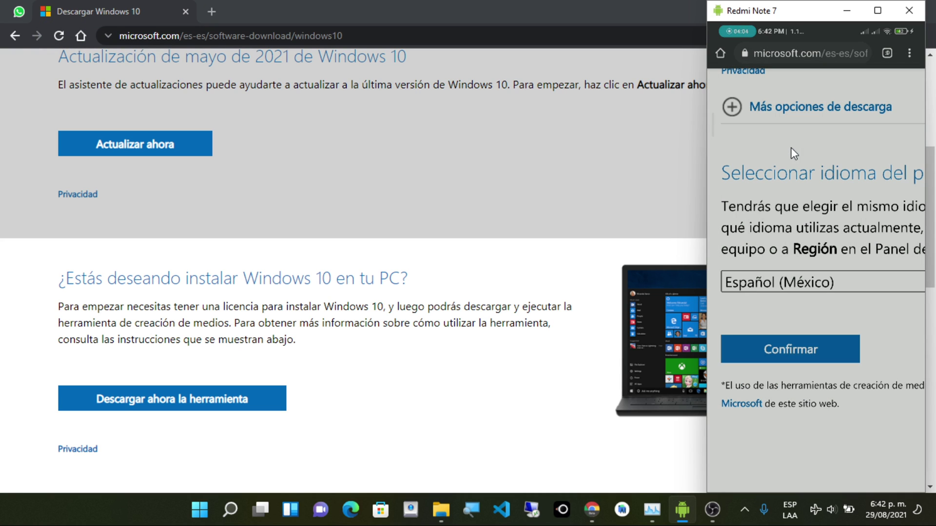
left_click(796, 355)
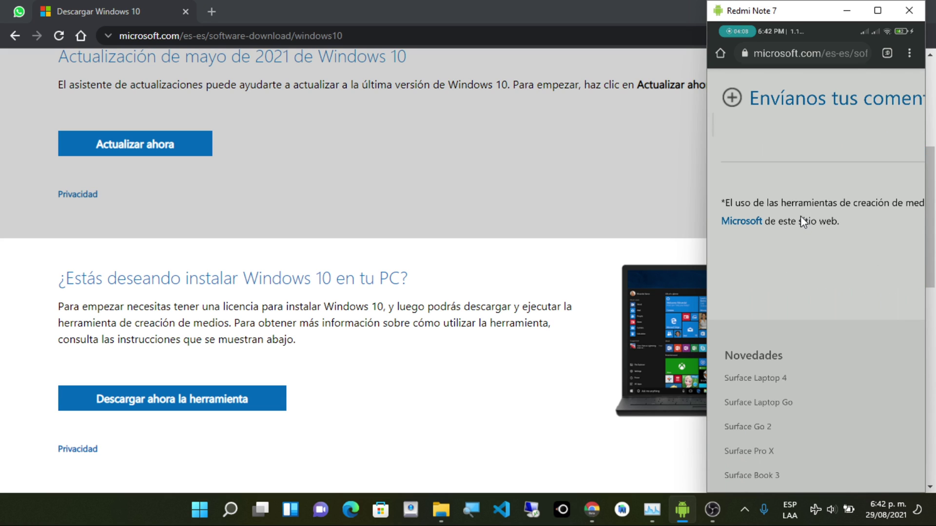
- Open the sharing options for the Windows 10 64-bit download link on the phone
scroll(802, 220, "up", 3)
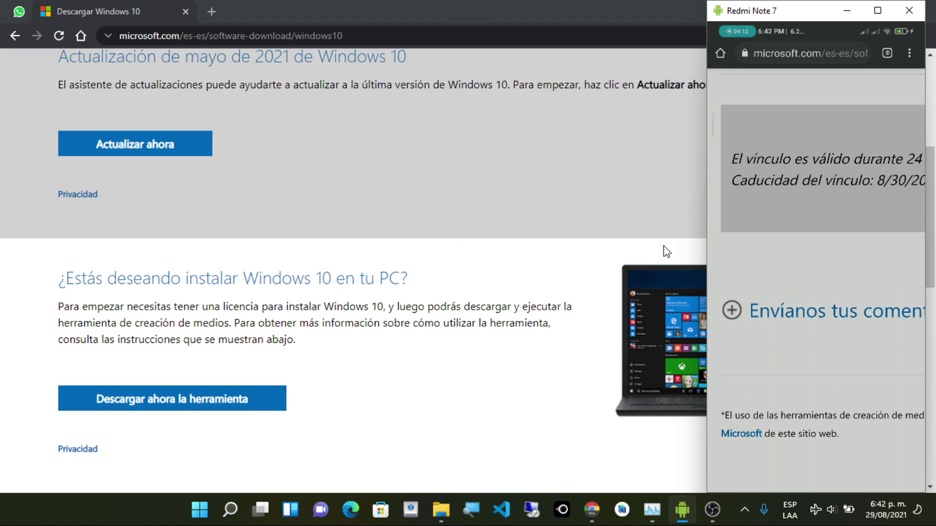
scroll(795, 259, "up", 5)
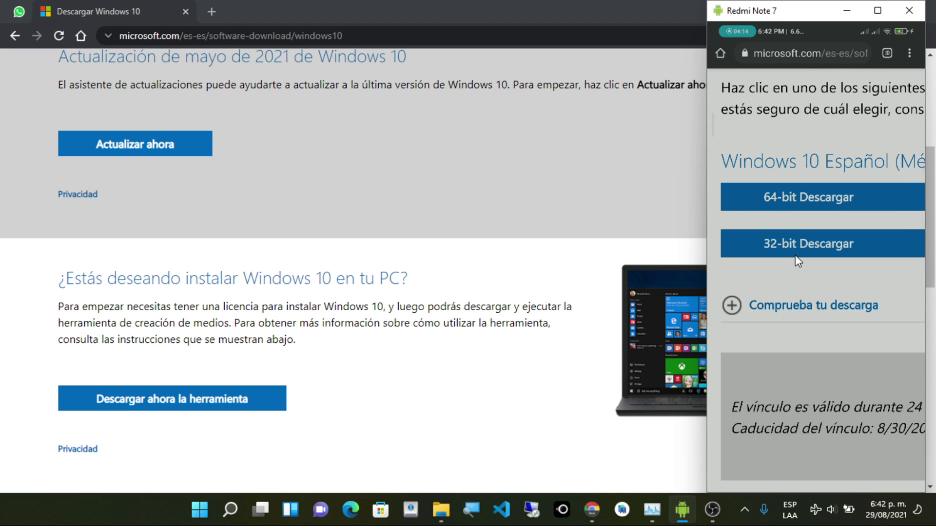
scroll(794, 255, "up", 1)
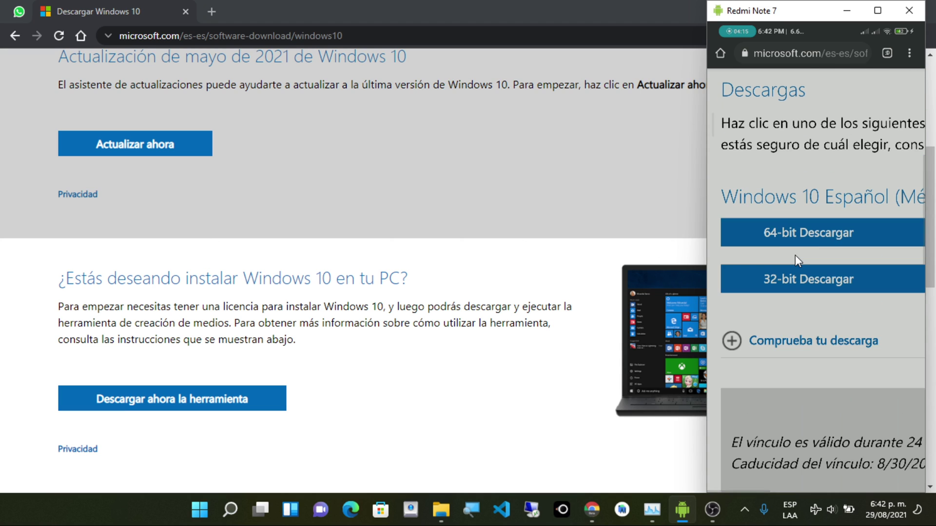
left_click(774, 229)
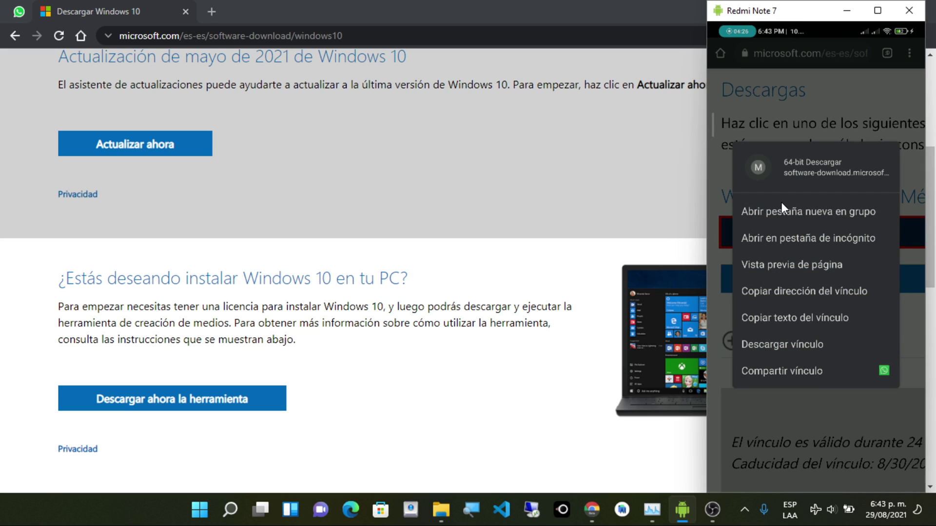
left_click(788, 372)
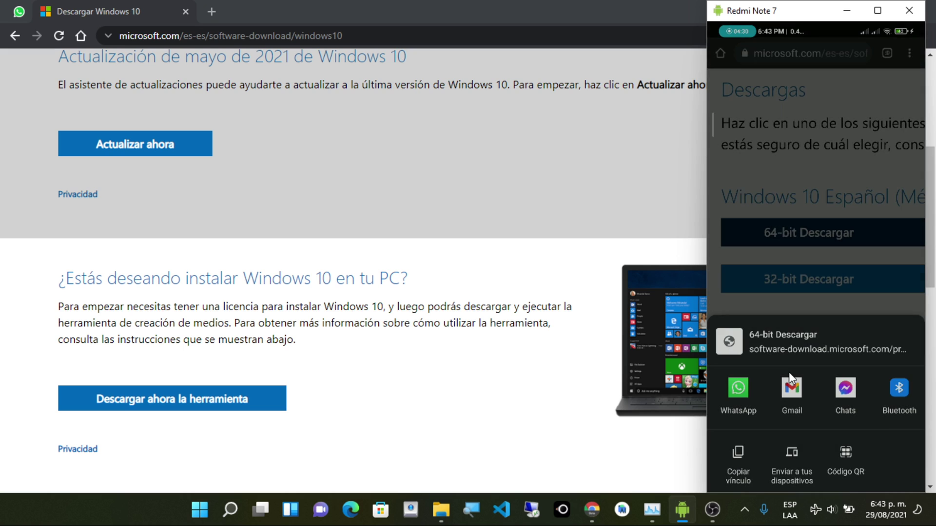
- Share the 64-bit download link through WhatsApp and send it to the Grupo YouTube chat
left_click(736, 393)
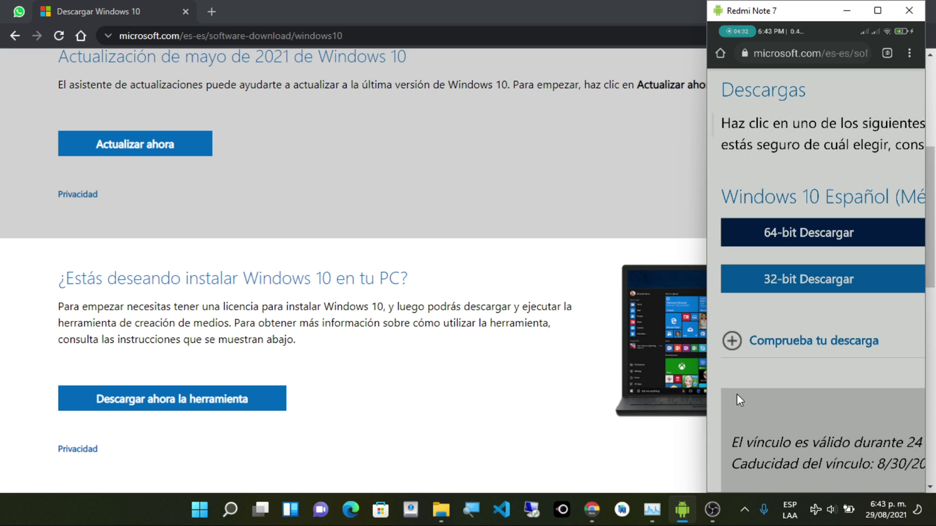
left_click(768, 387)
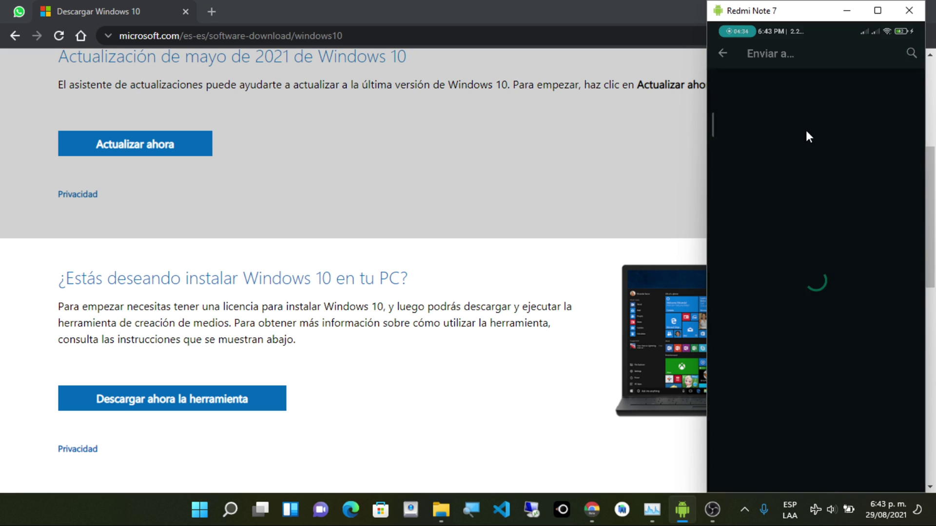
left_click(775, 233)
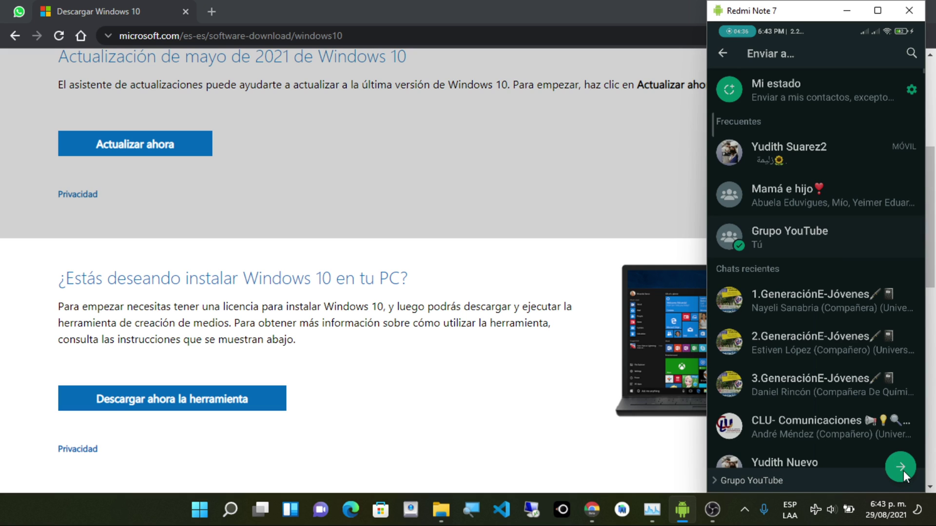
left_click(900, 467)
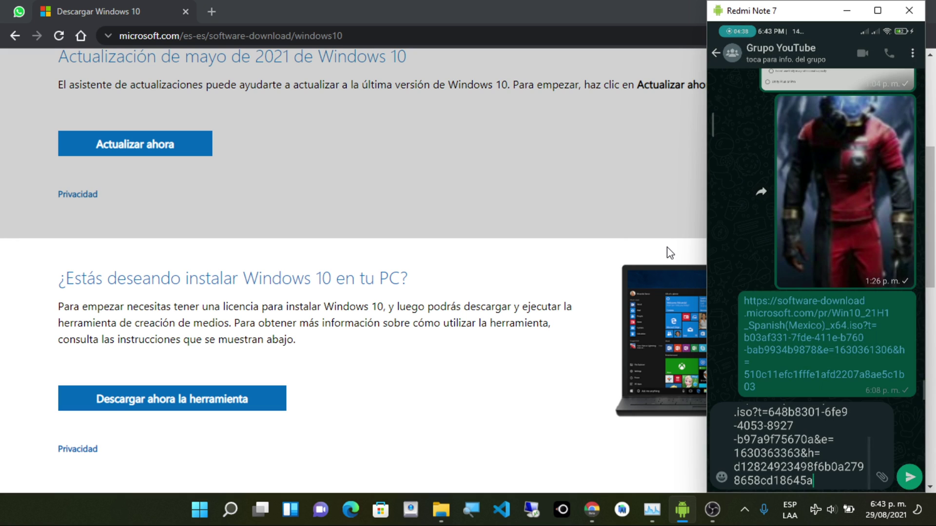
left_click(910, 478)
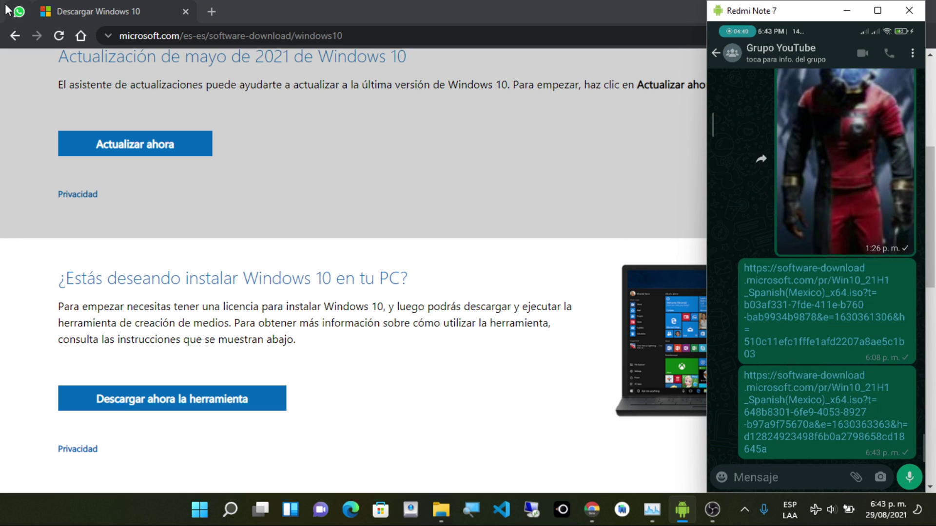
- Switch to WhatsApp Web on the computer and start the ISO download from the newest link in Grupo YouTube
left_click(19, 11)
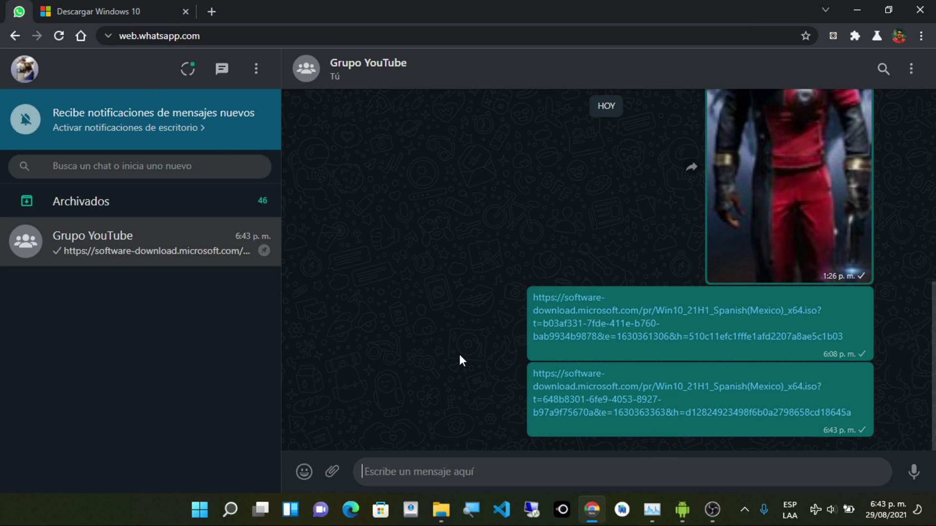
left_click(591, 400)
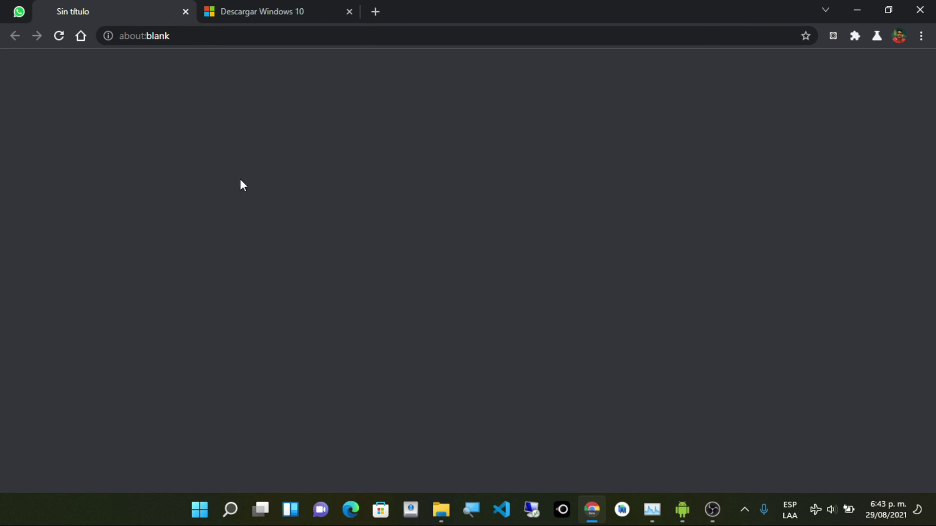
left_click(440, 330)
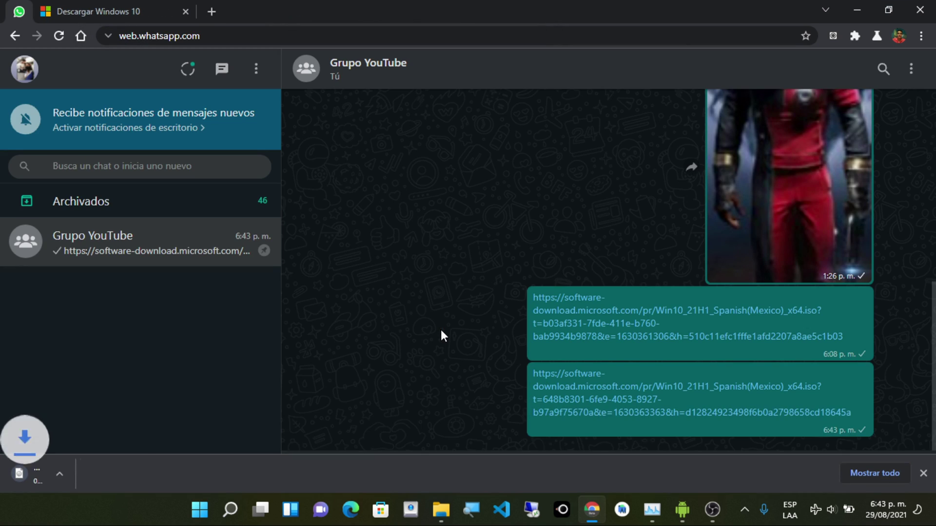
- Return to the Descargar Windows 10 page and cancel the running Win10_21H1 ISO download
left_click(83, 11)
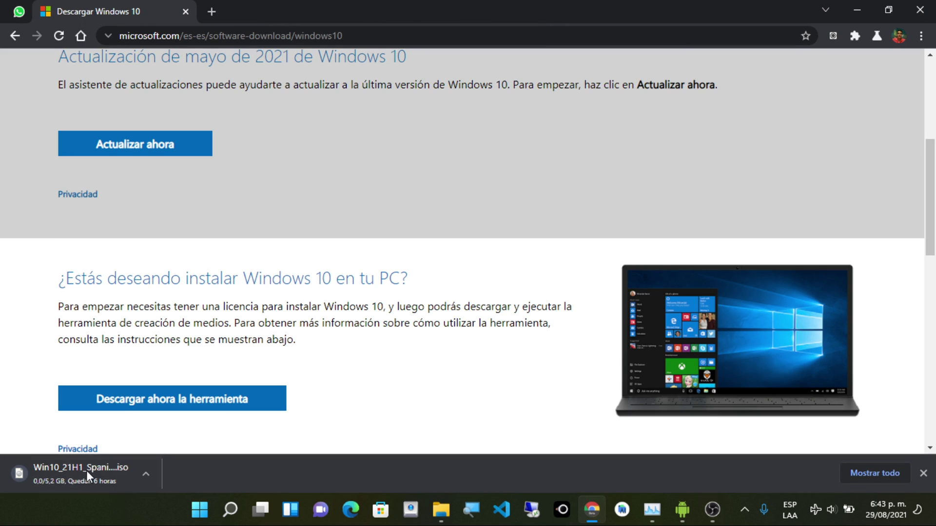
left_click(142, 474)
left_click(189, 450)
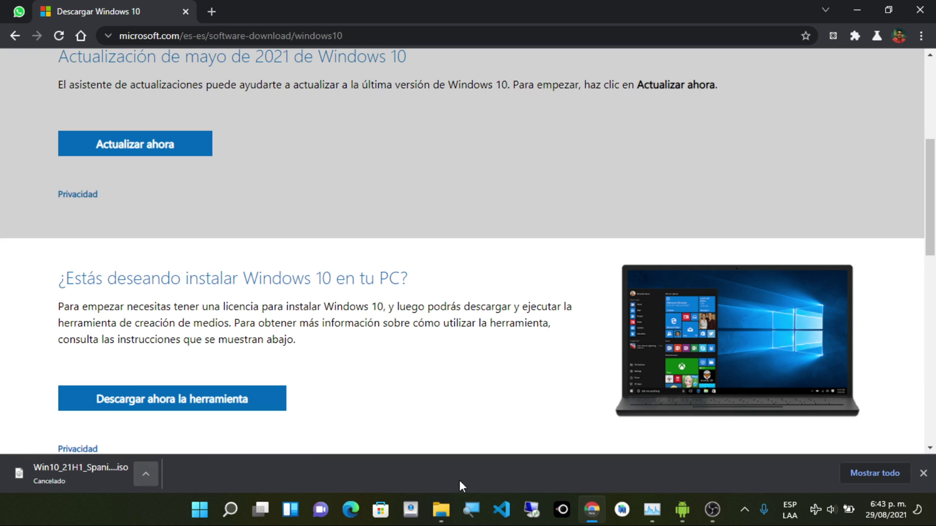
- Switch to File Explorer and open the Descargas folder containing the Windows 10 and Windows 11 ISO files
left_click(441, 509)
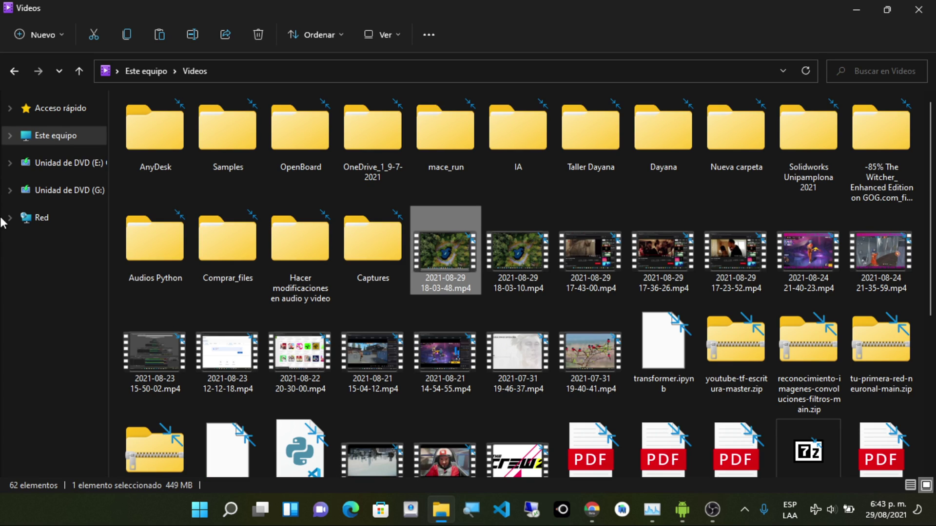
left_click(47, 165)
left_click(40, 140)
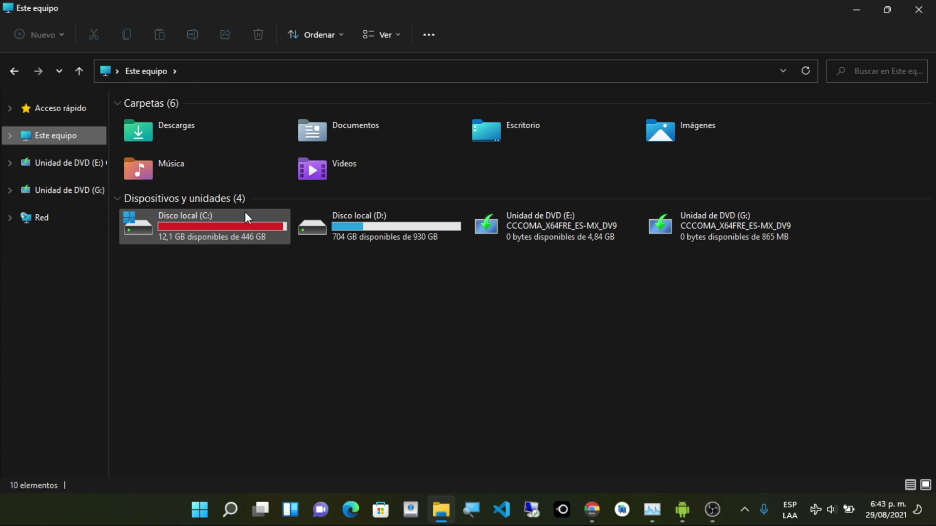
double_click(224, 127)
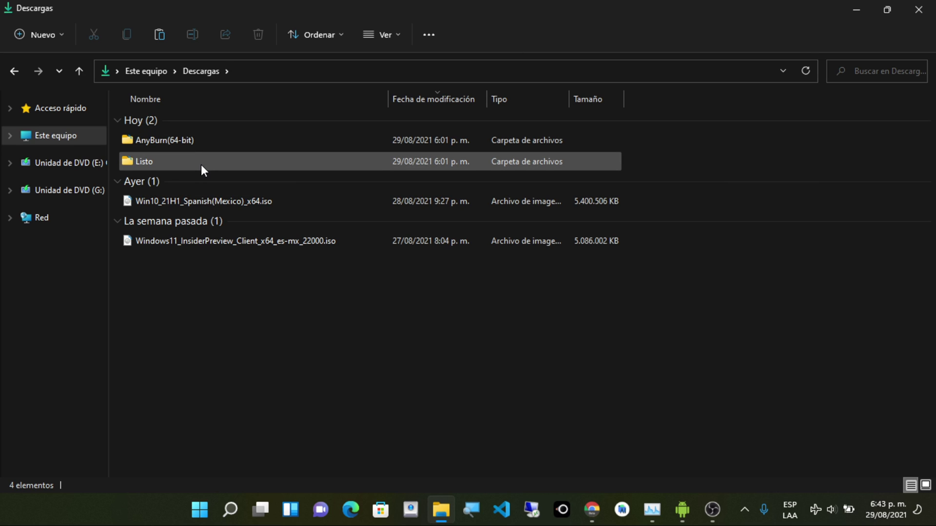
mouse_move(201, 165)
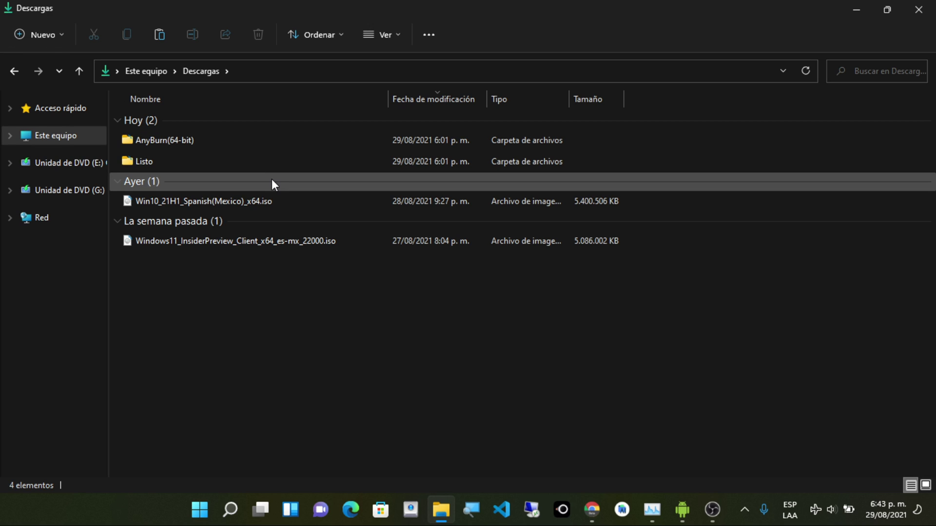
mouse_move(198, 241)
- Eject the mounted DVD drives G: and E:
right_click(81, 190)
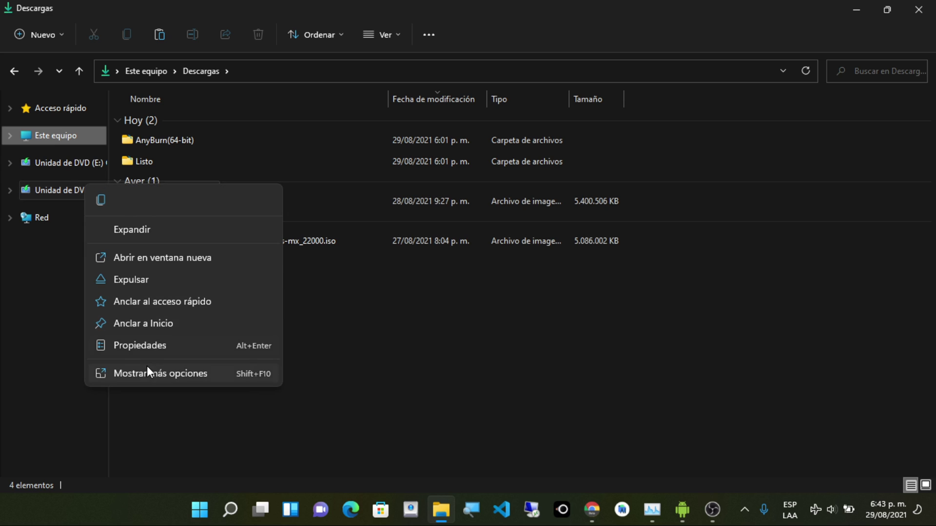
left_click(93, 242)
right_click(56, 162)
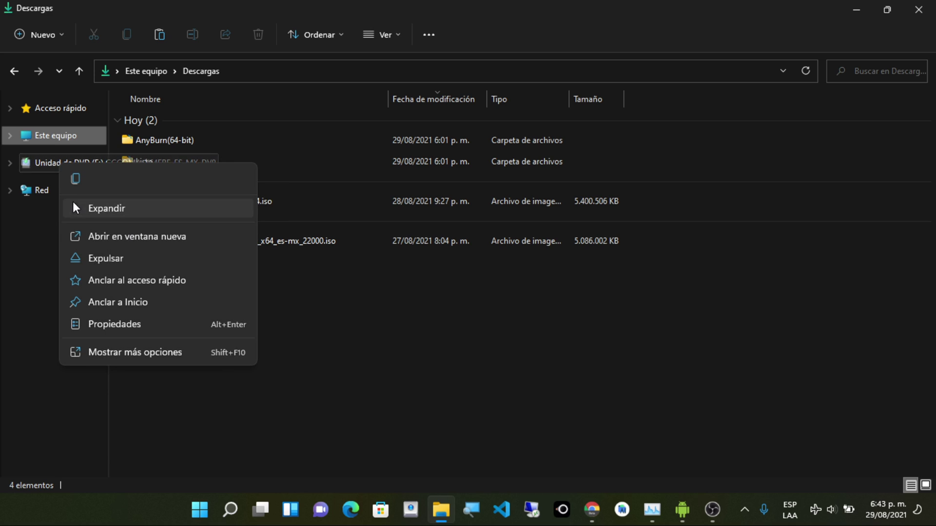
left_click(93, 261)
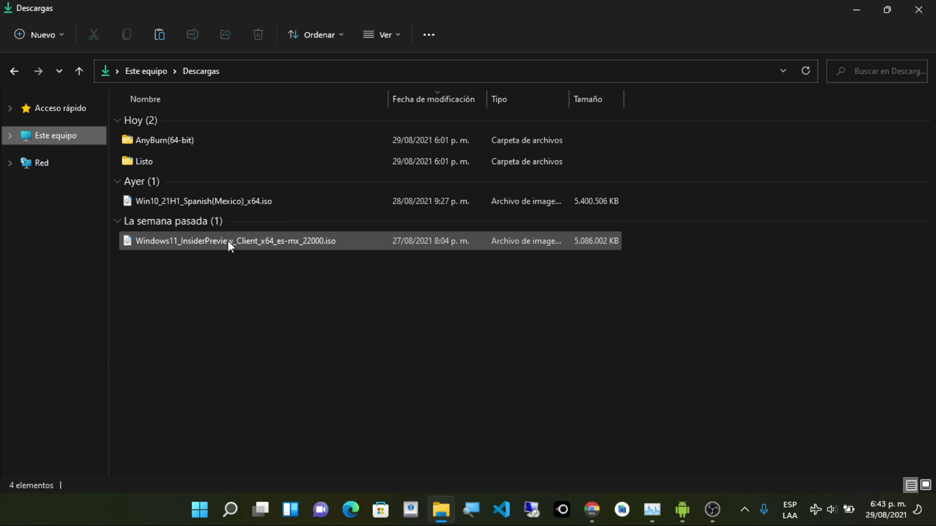
- Mount Windows11_InsiderPreview_Client_x64_es-mx_22000.iso from the Descargas folder
left_click(192, 242)
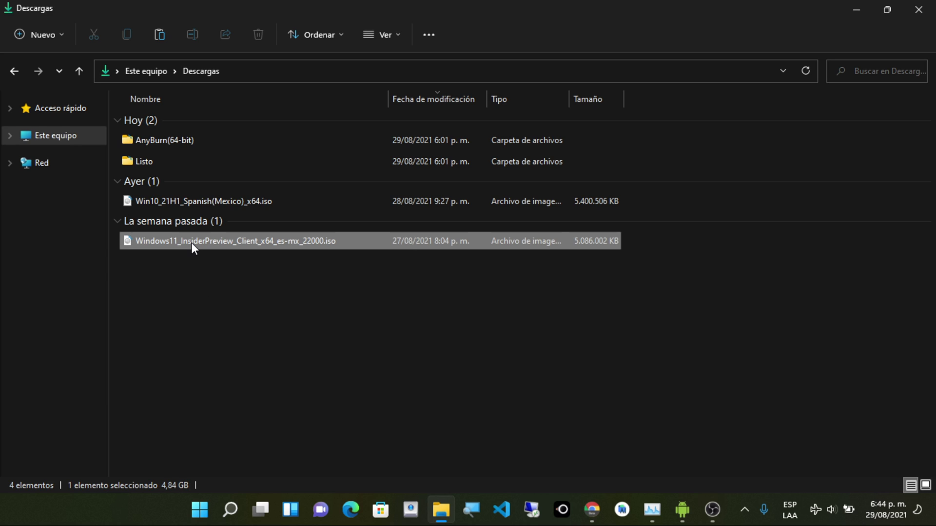
right_click(192, 243)
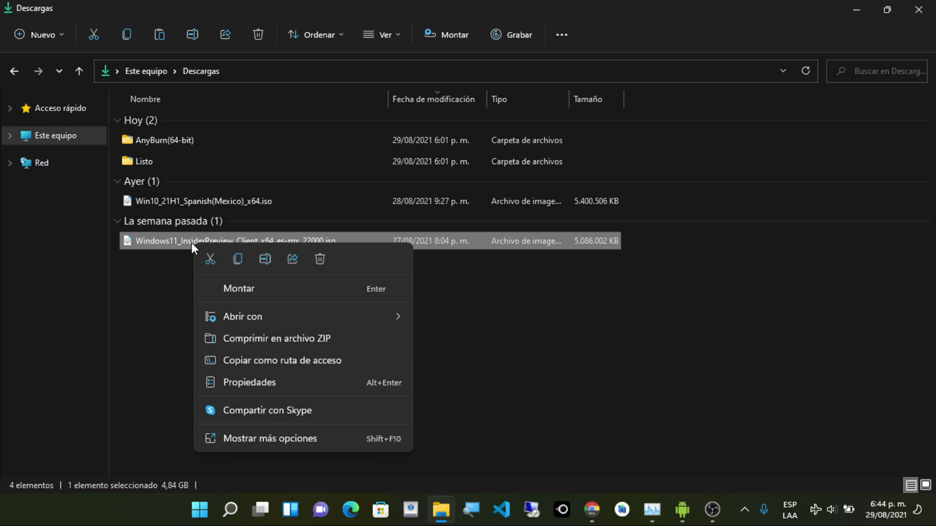
left_click(239, 287)
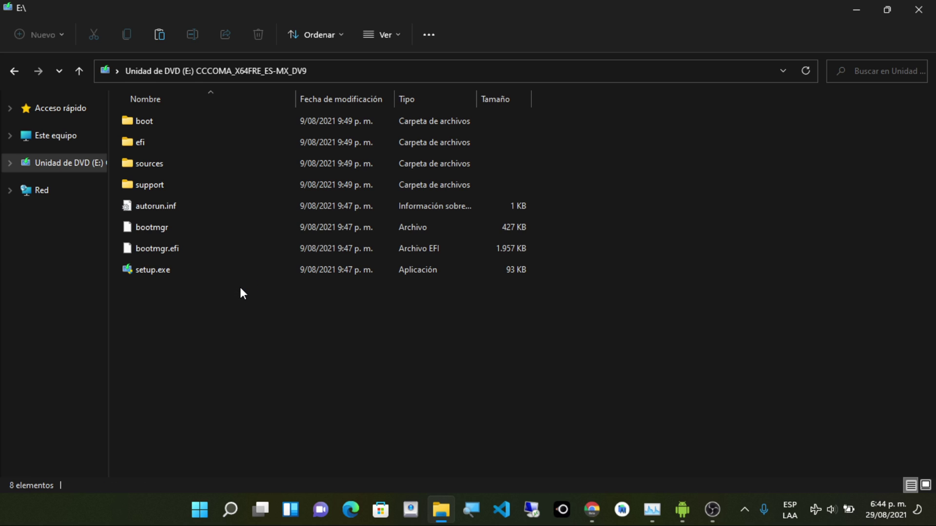
- Return to Descargas and launch AnyBurn.exe from the AnyBurn(64-bit) folder
left_click(14, 71)
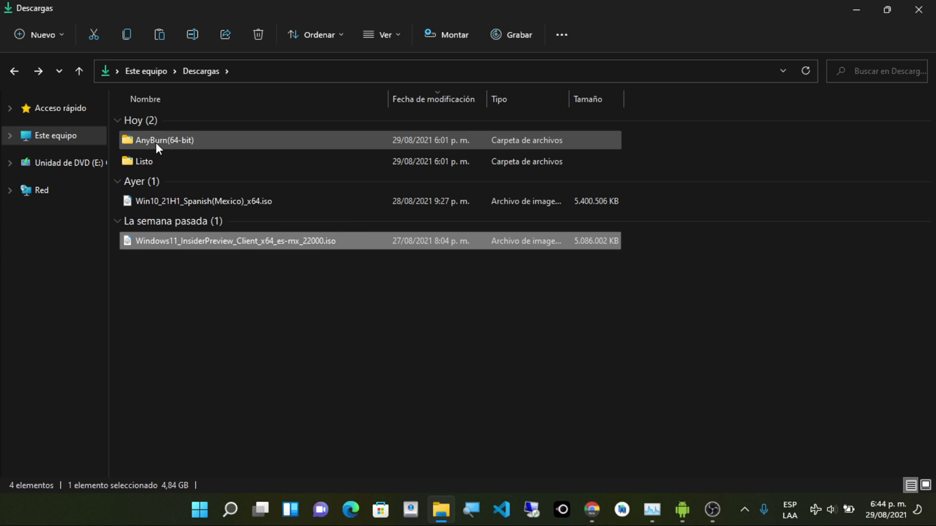
mouse_move(156, 143)
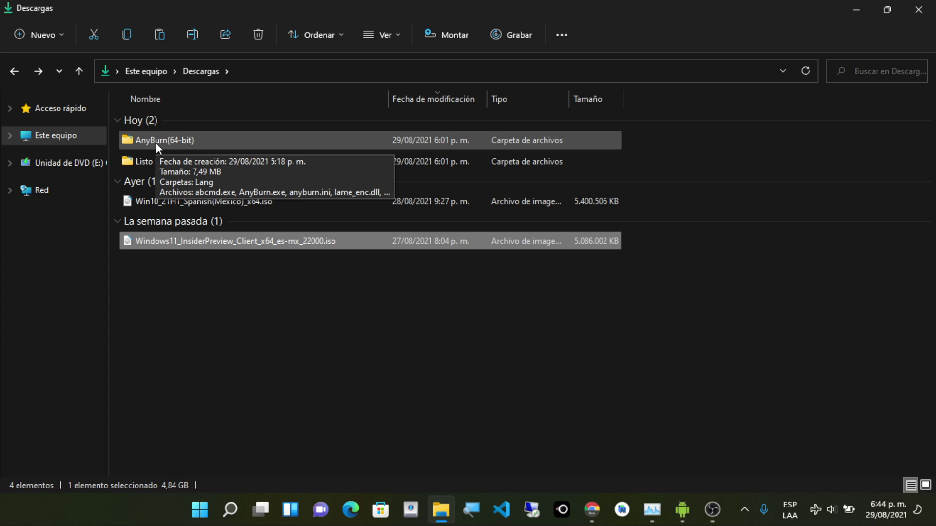
double_click(192, 140)
double_click(165, 166)
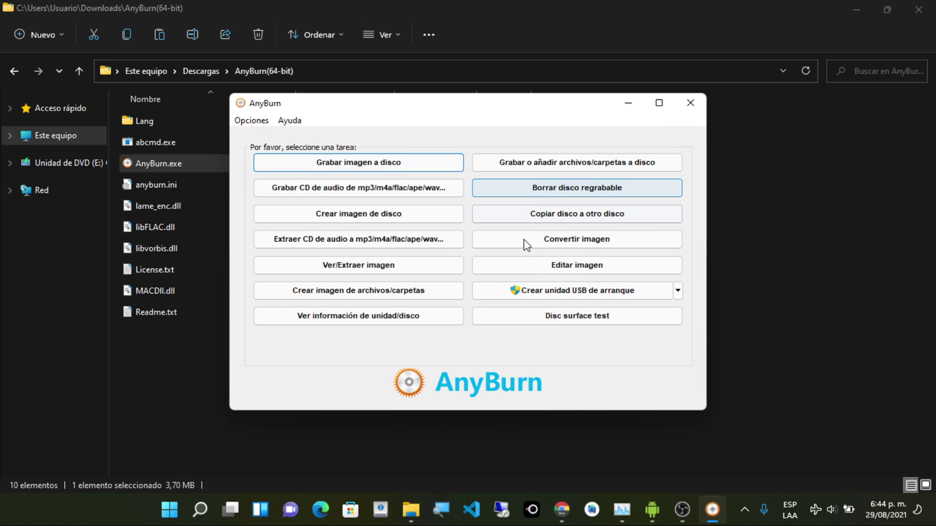
- Start the Editar imagen task and load Win10_21H1_Spanish(Mexico)_x64.iso from Descargas as the image
left_click(551, 264)
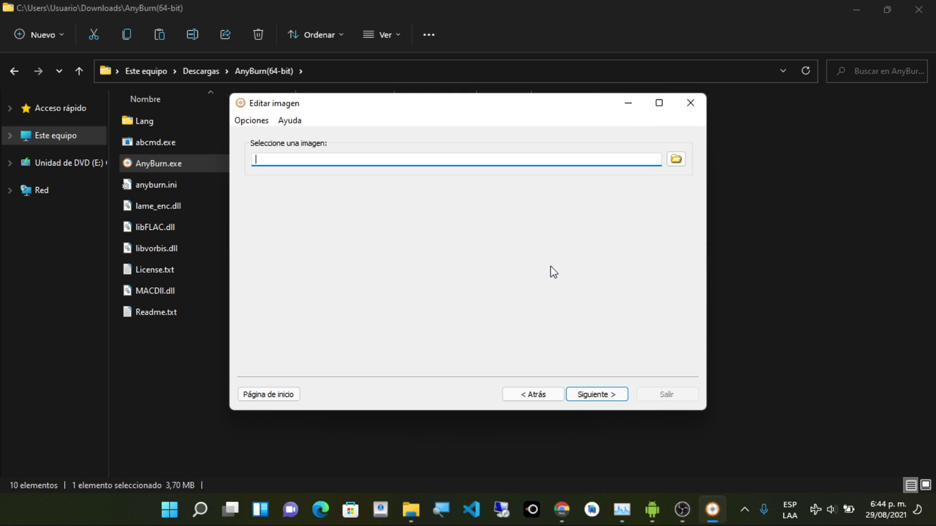
left_click(678, 159)
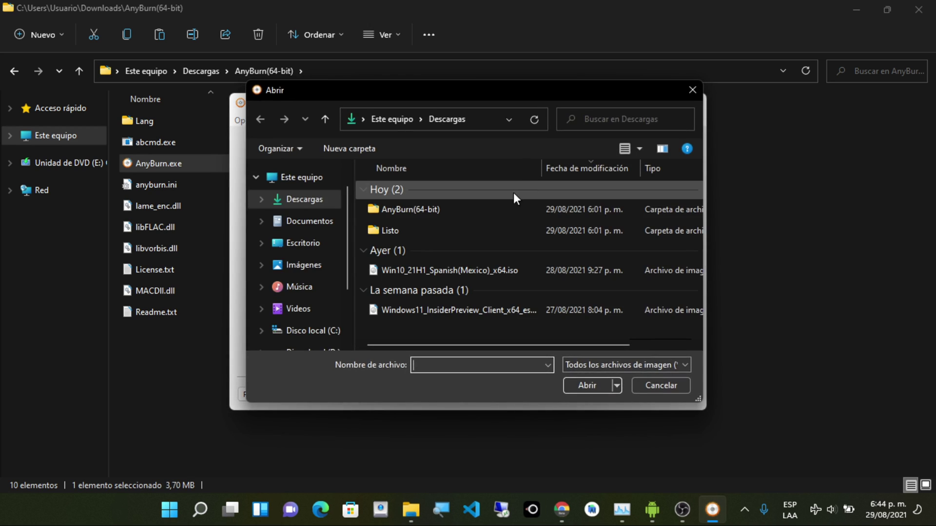
left_click(408, 270)
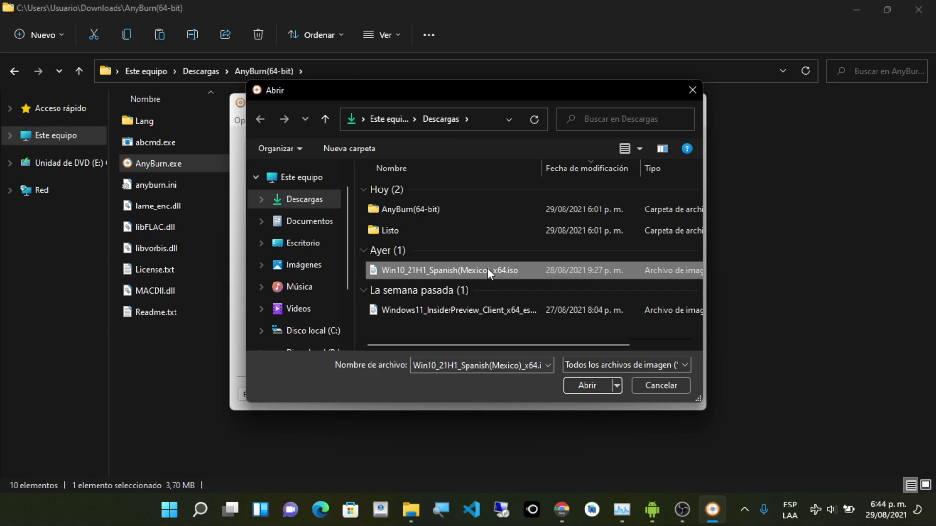
left_click(581, 389)
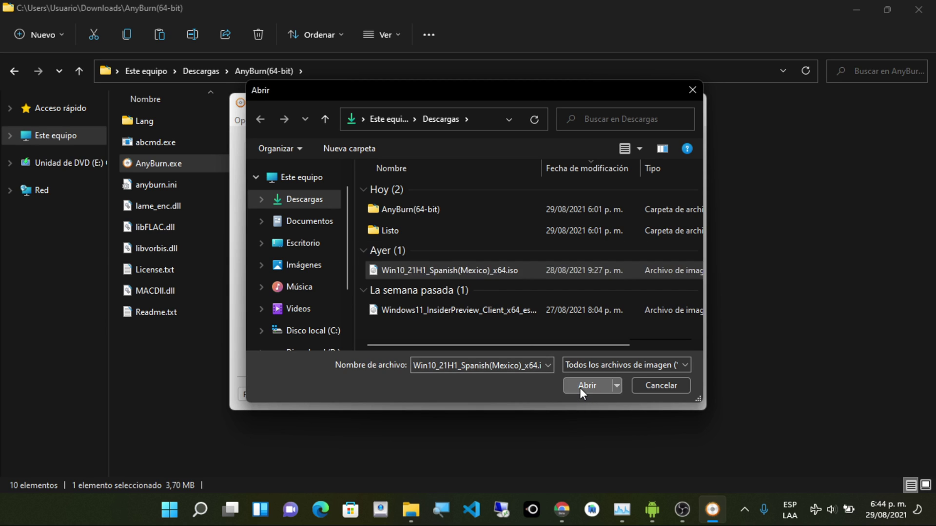
- Open the Windows 10 image and list its sources folder by size with the largest files first
left_click(598, 393)
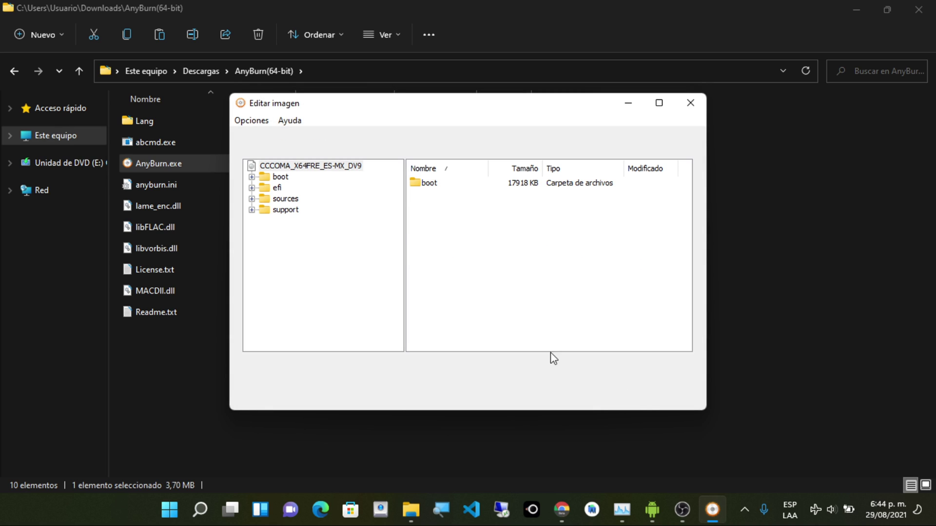
left_click(286, 200)
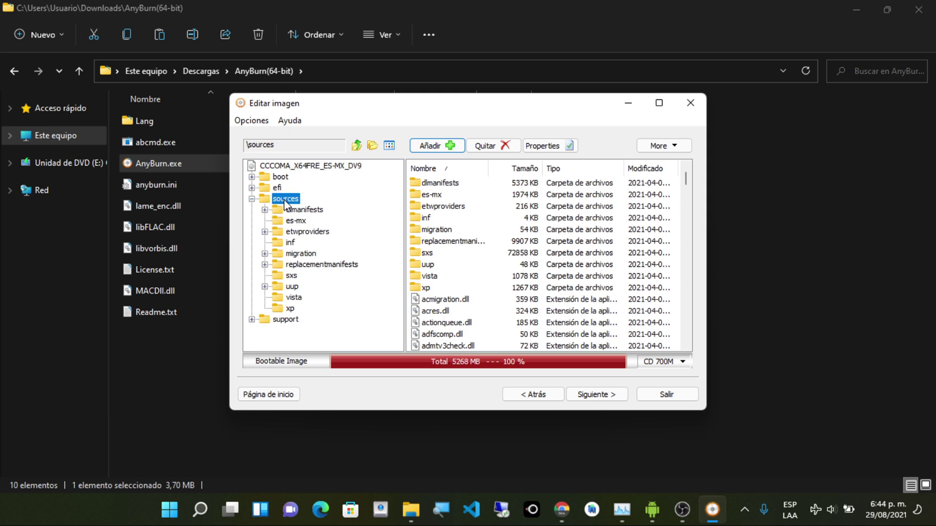
scroll(484, 266, "down", 20)
scroll(484, 266, "down", 3)
left_click(522, 169)
left_click(521, 169)
scroll(542, 218, "up", 15)
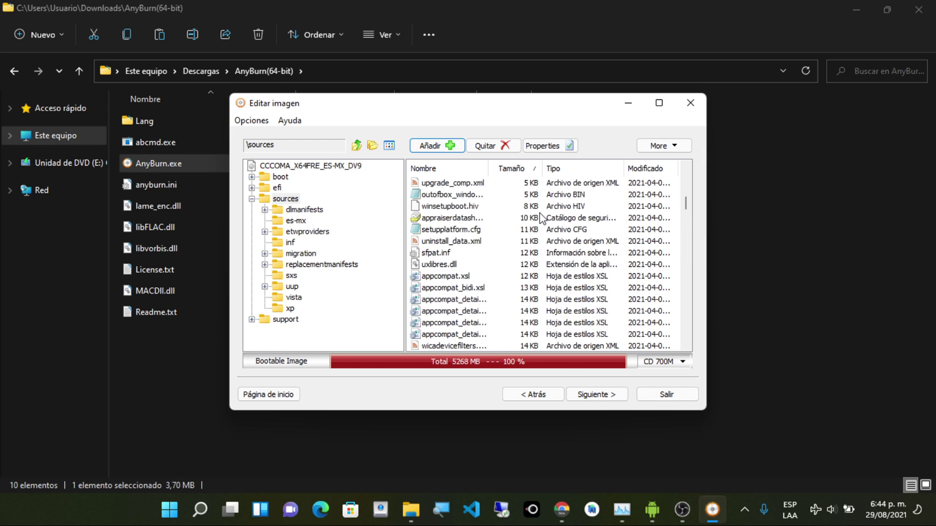
left_click(513, 170)
- Delete install.wim from the sources folder of the Windows 10 image
left_click(436, 183)
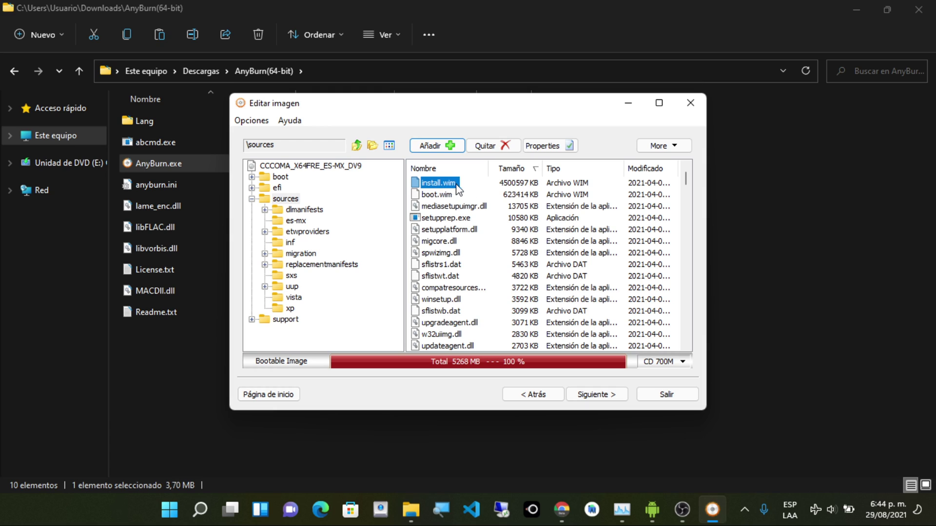
key("Delete")
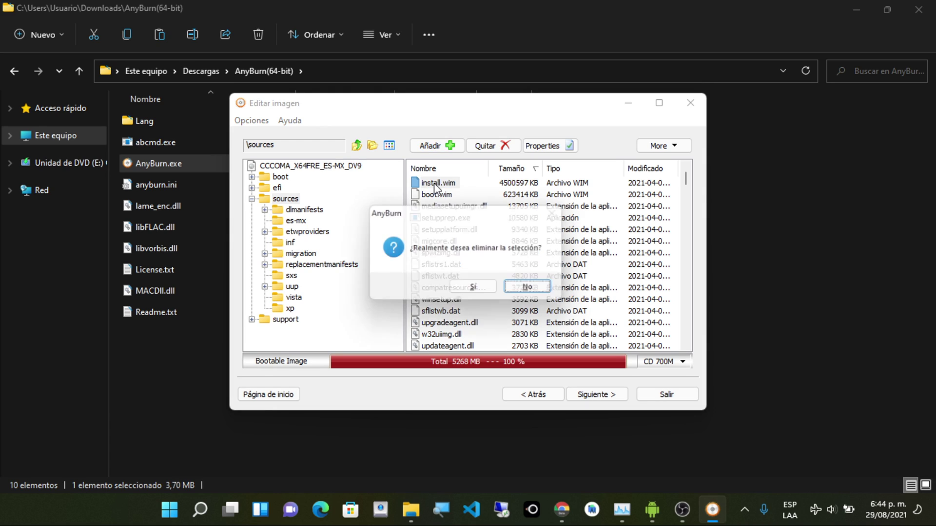
left_click(491, 291)
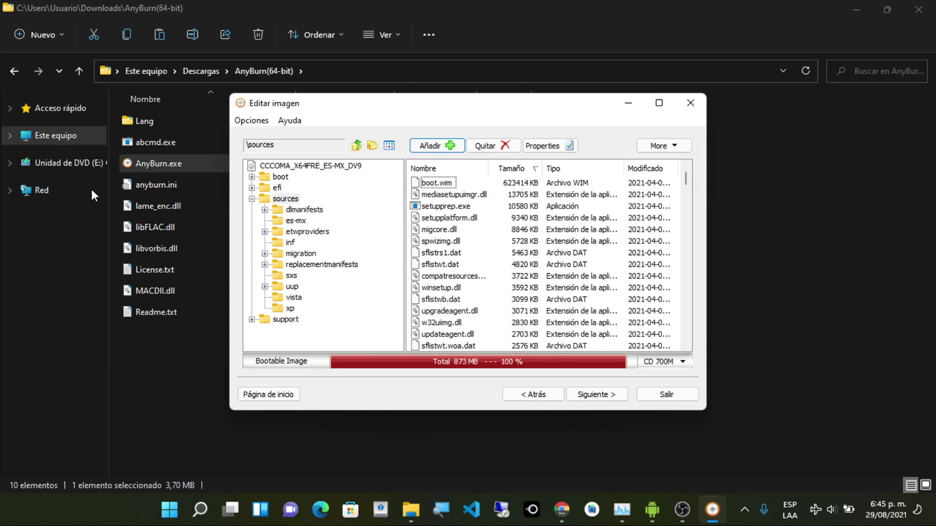
- Copy install.wim from the sources folder of mounted DVD drive E: into the image's sources folder in AnyBurn
left_click(30, 164)
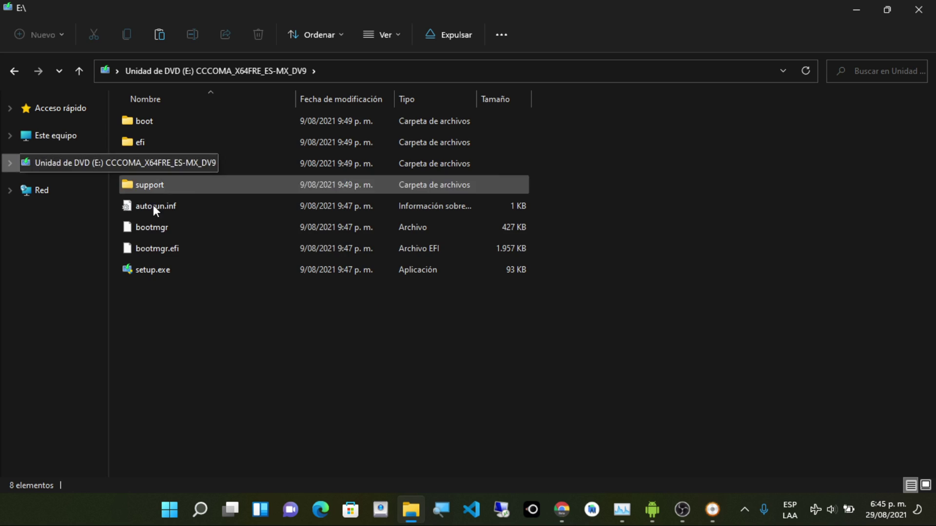
double_click(141, 169)
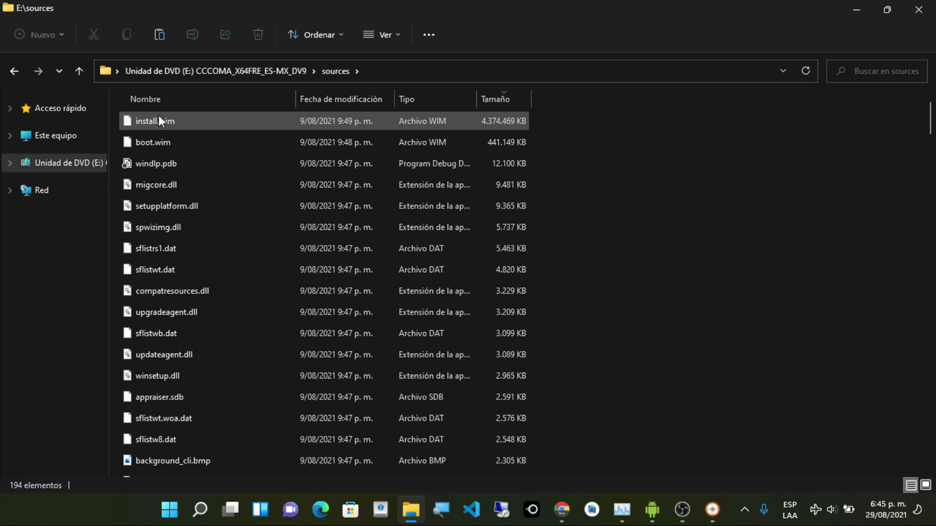
left_click(159, 121)
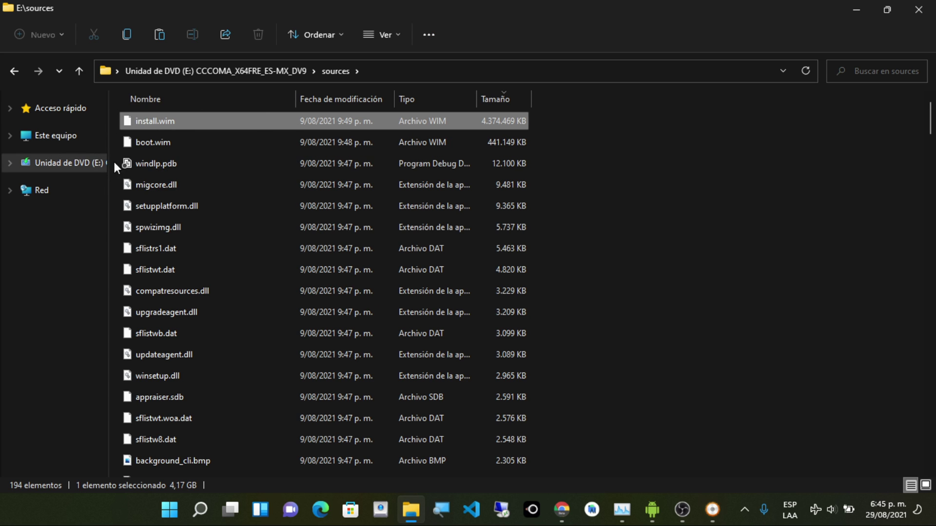
left_click_drag(162, 121, 692, 399)
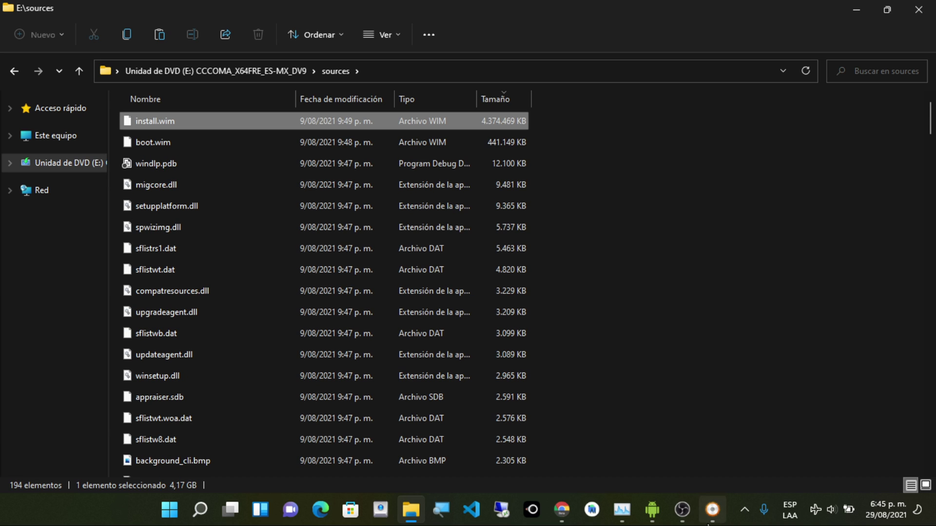
left_click(713, 510)
left_click_drag(156, 125, 471, 220)
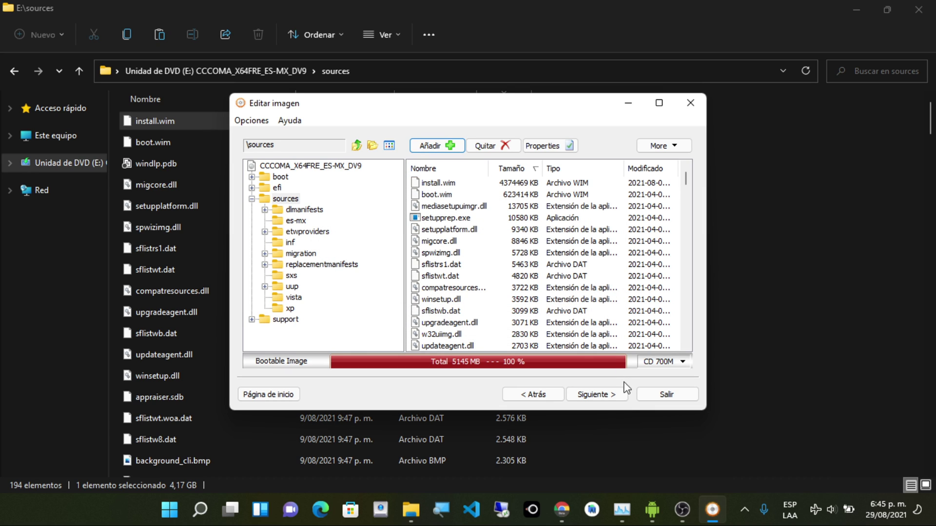
- Name the destination image Win11 Spanish(Mexico)_x64.iso in the Downloads folder and start creating it as a standard ISO
left_click(619, 397)
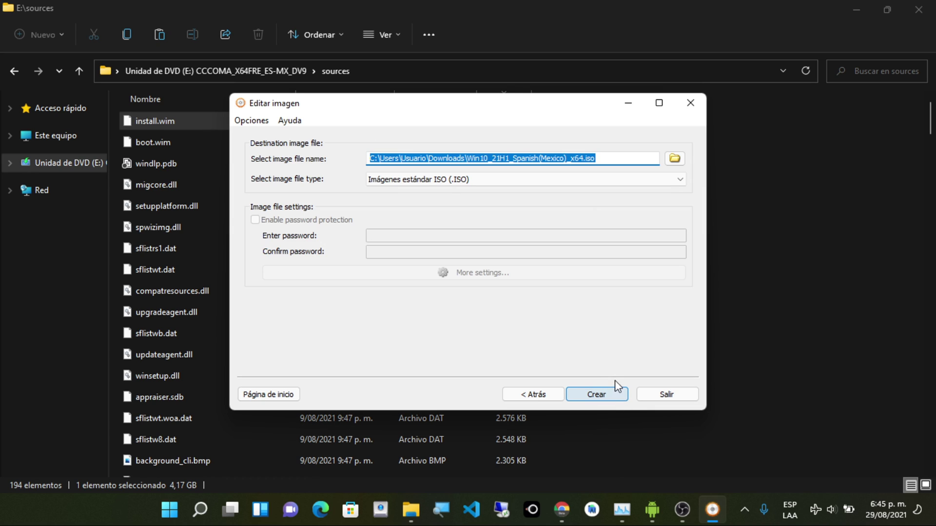
left_click(485, 158)
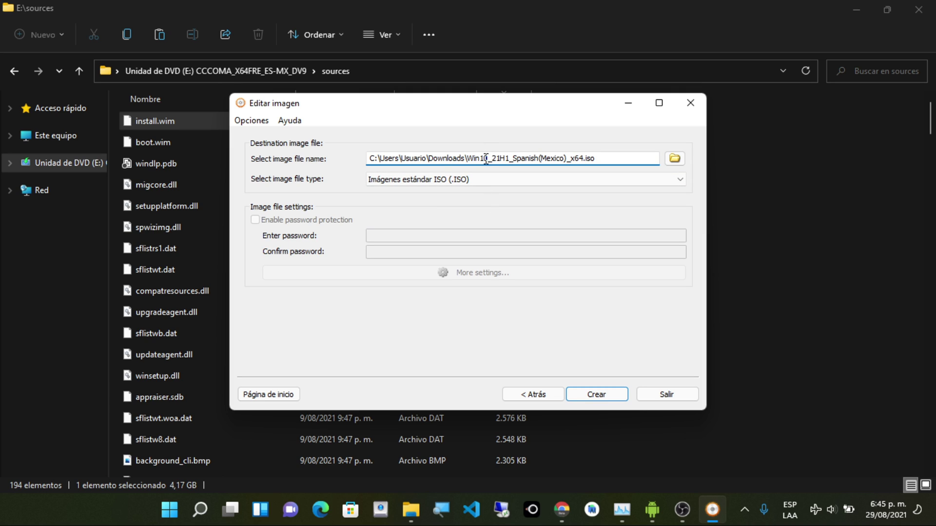
key("BackSpace")
type("1")
key("Delete")
key("Delete")
key("Delete")
key("Delete")
key("Delete")
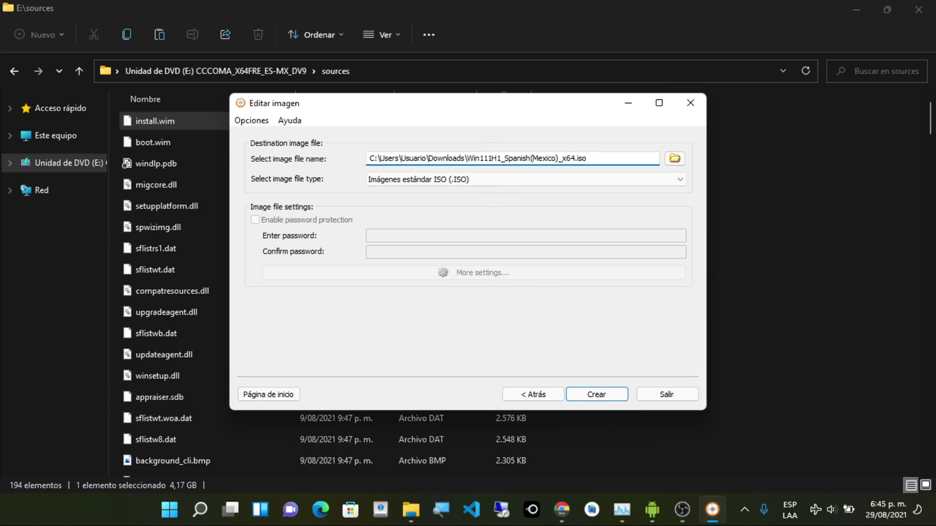
key("Delete")
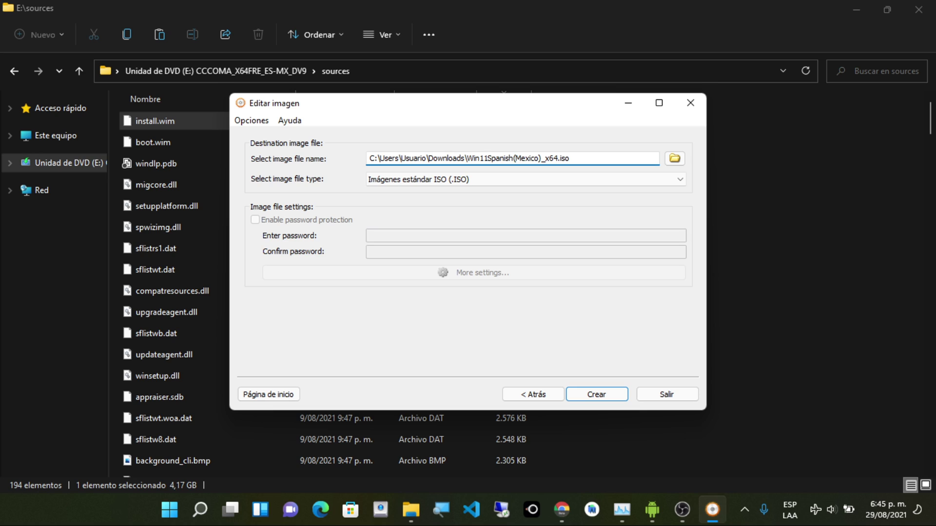
left_click(601, 398)
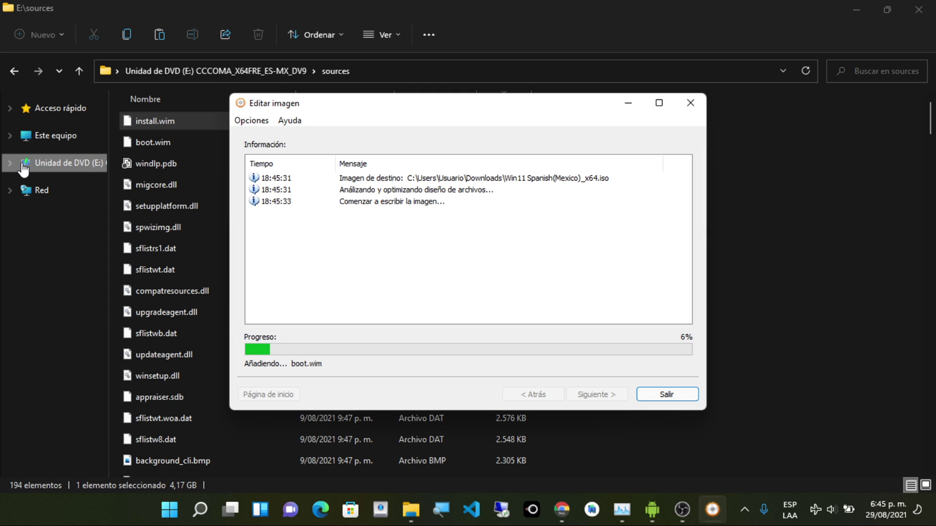
- Check the new ISO in the Descargas folder with the AnyBurn progress window placed beside the file list
left_click(11, 162)
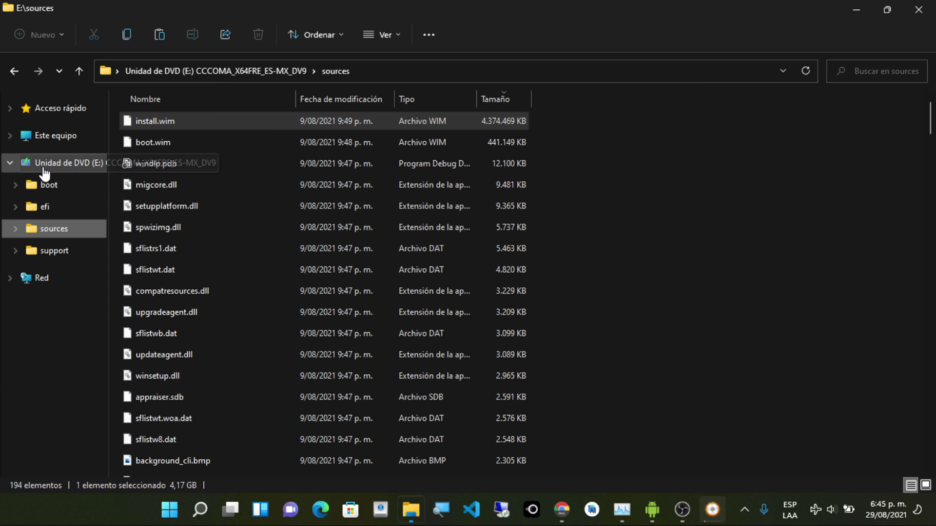
left_click(13, 162)
left_click(20, 137)
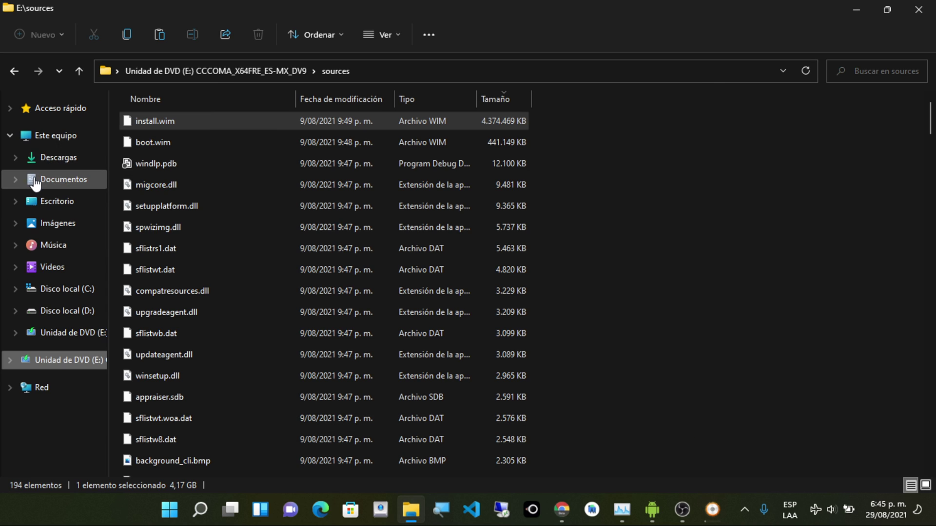
left_click(42, 158)
left_click(712, 509)
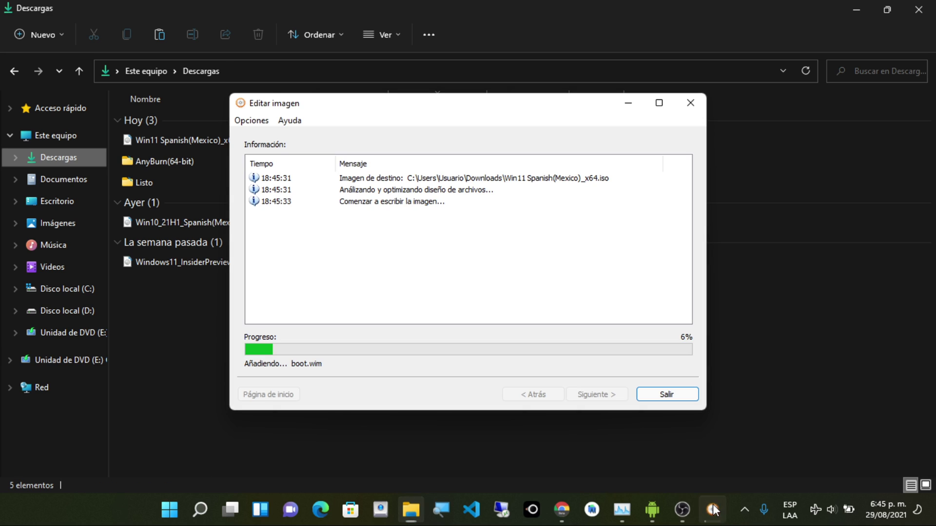
left_click_drag(442, 107, 635, 156)
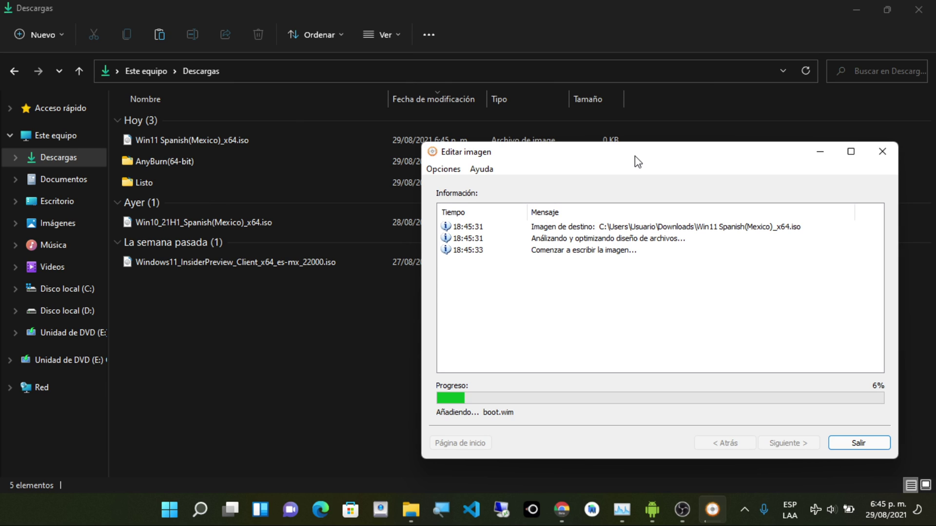
left_click_drag(616, 161, 575, 176)
left_click_drag(633, 174, 636, 172)
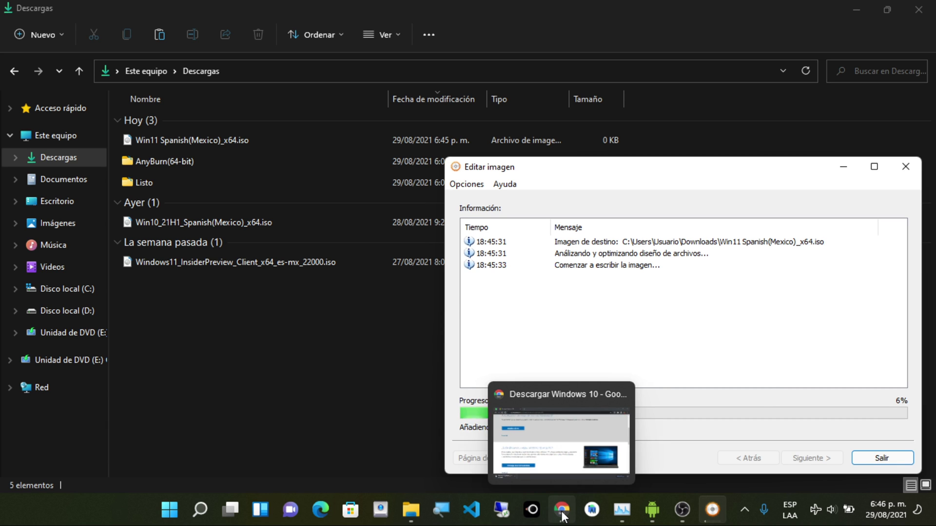
- Switch to Chrome, go to rufus.ie and download Rufus 3.15 Portable to Descargas as rufus-3.15p.exe
left_click(512, 439)
left_click(213, 12)
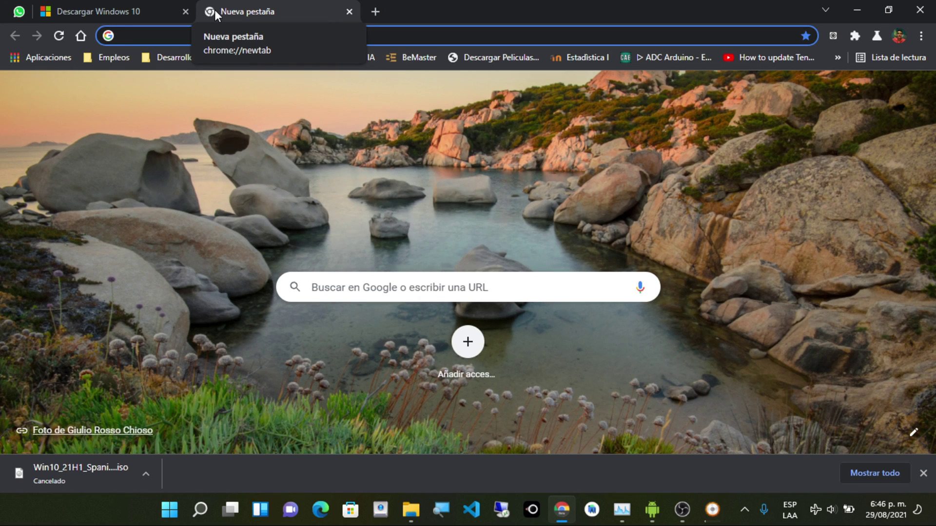
type("rufus.ie")
key("Return")
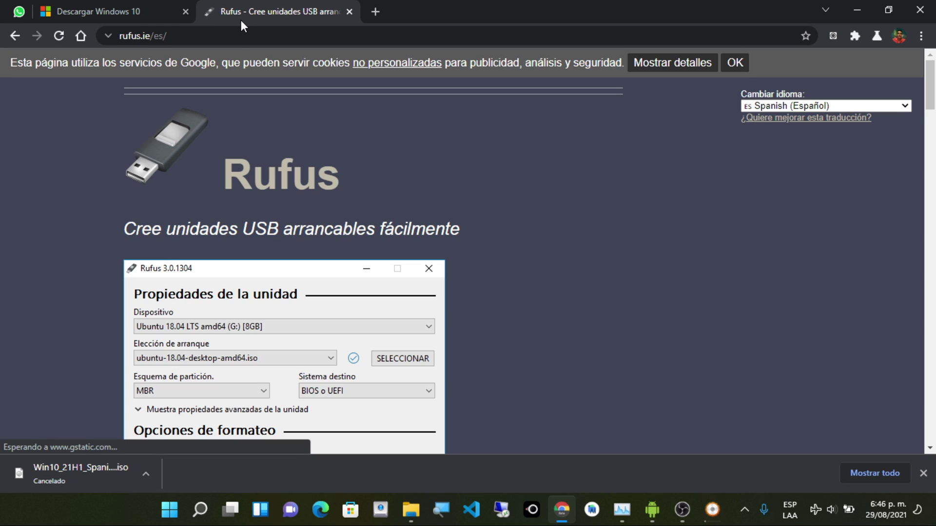
scroll(255, 223, "down", 7)
scroll(256, 225, "down", 7)
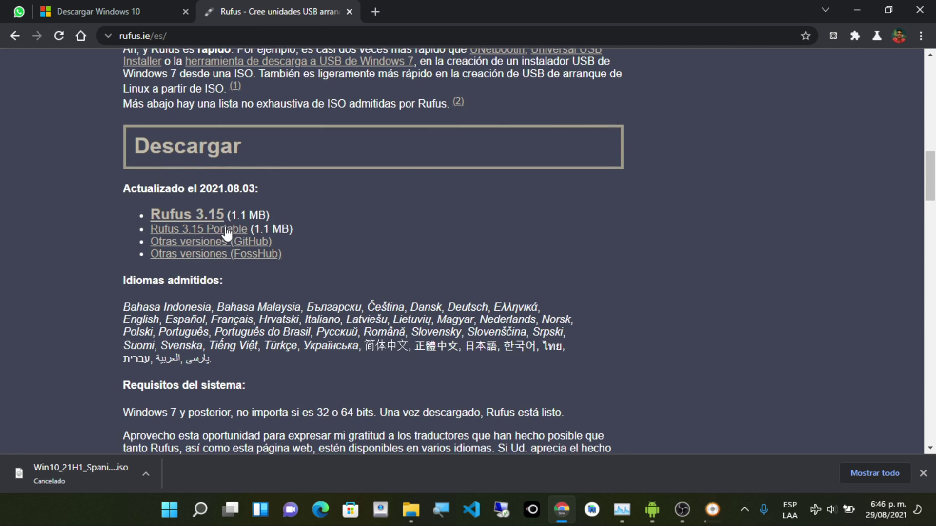
left_click(231, 233)
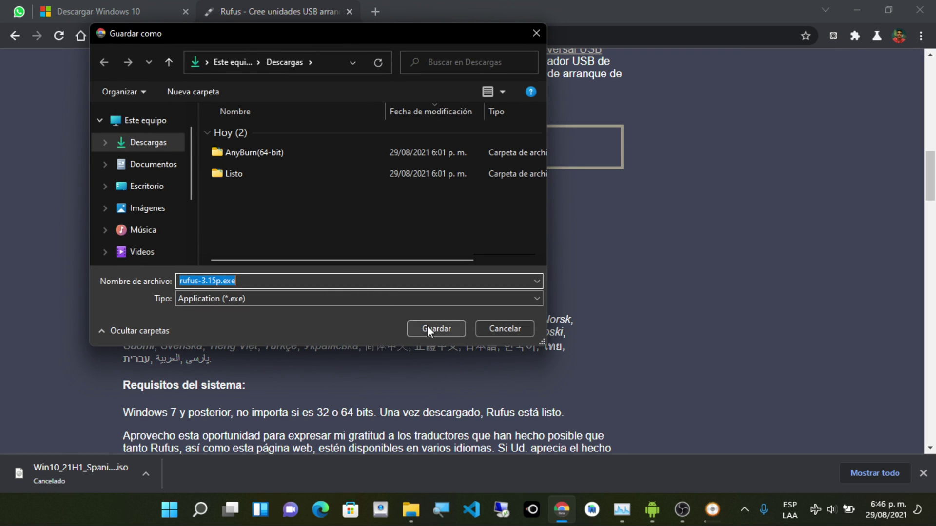
left_click(428, 328)
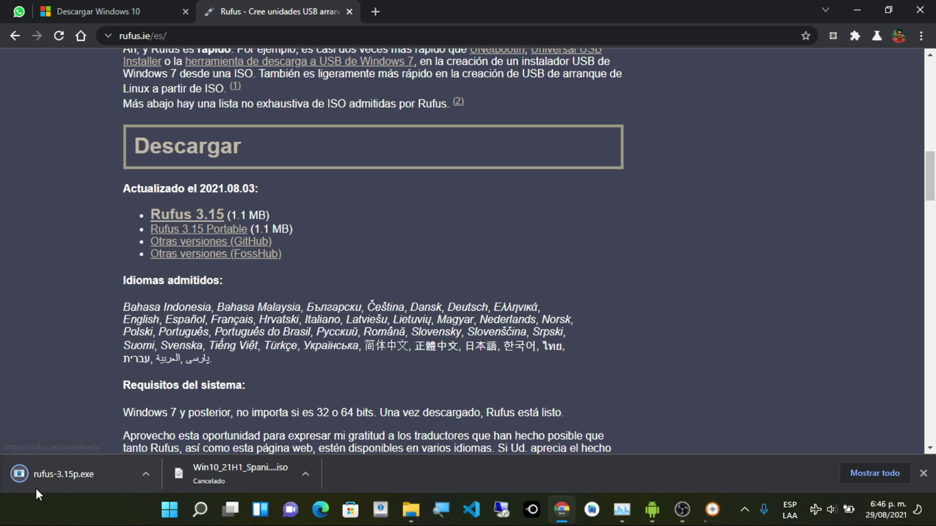
- Launch the downloaded rufus-3.15p.exe and arrange the AnyBurn progress window next to the Rufus window
left_click(100, 469)
left_click(606, 271)
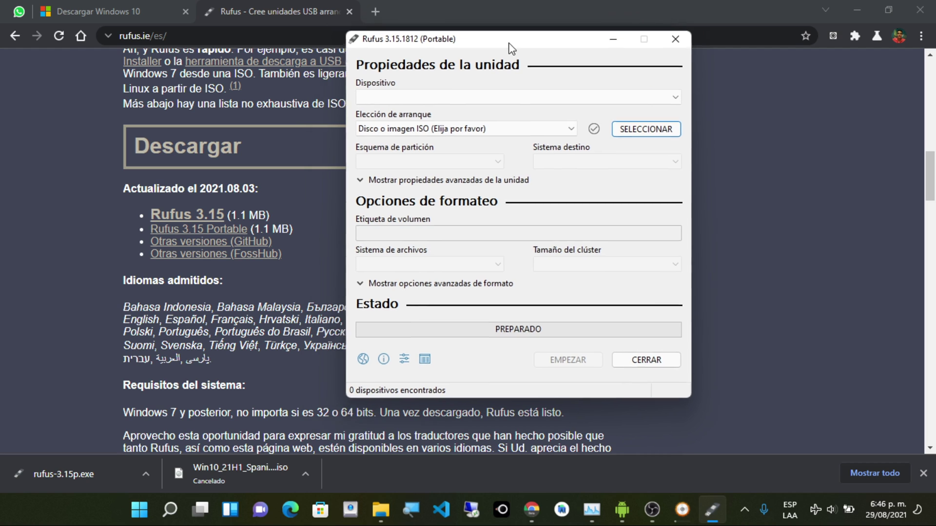
left_click(702, 517)
left_click(682, 509)
left_click_drag(704, 179, 362, 129)
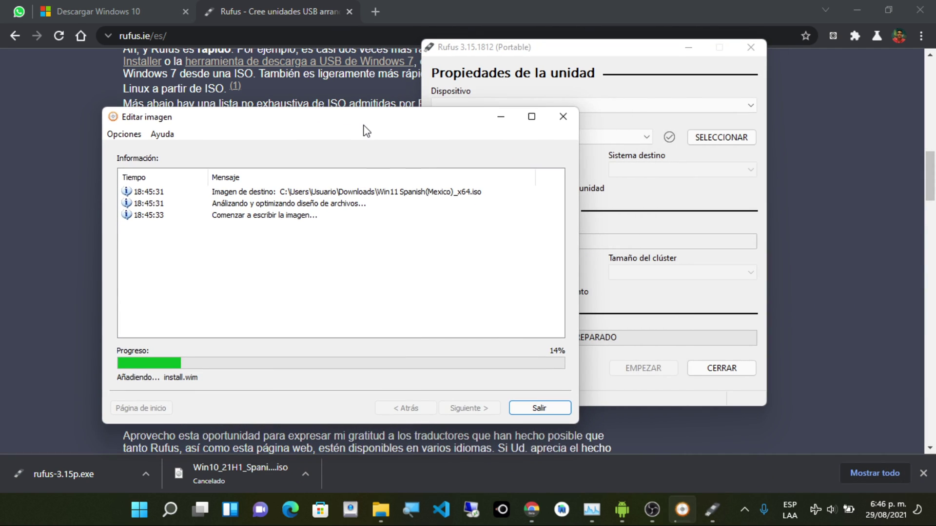
left_click(639, 61)
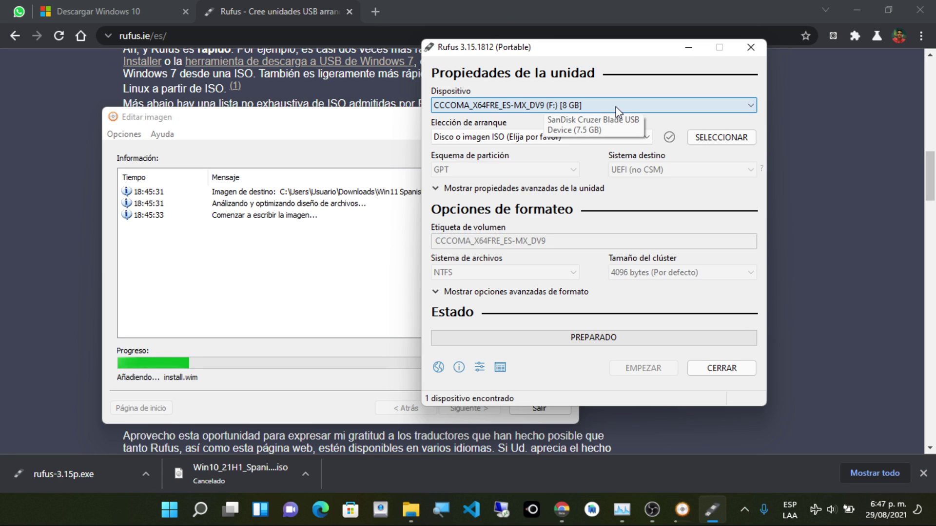
- Keep Disco o imagen ISO as the boot selection for USB drive F: and move the AnyBurn progress window clear of Rufus
left_click(609, 131)
left_click(607, 135)
left_click(710, 139)
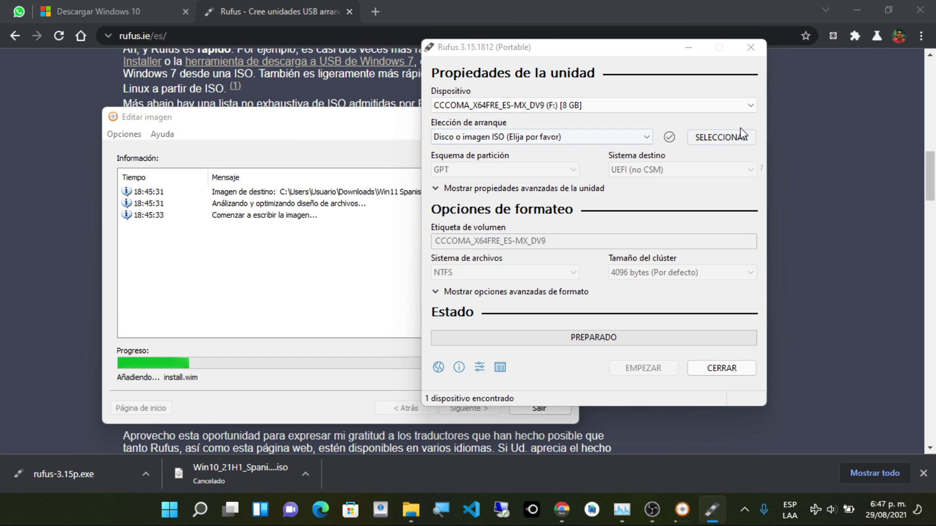
left_click(209, 299)
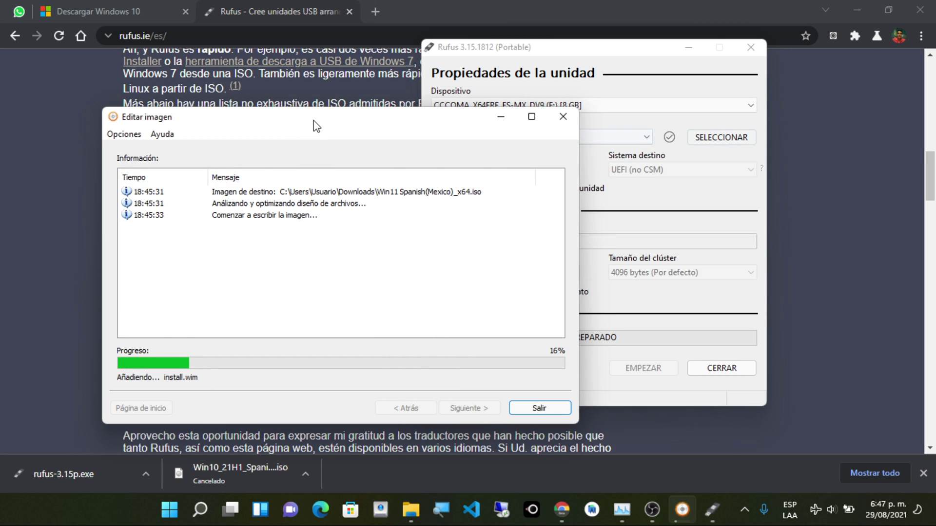
left_click_drag(316, 126, 215, 142)
- Try to load the Windows 11 ISO from Descargas as the Rufus boot image, then return to the AnyBurn progress window
left_click(553, 83)
left_click(556, 90)
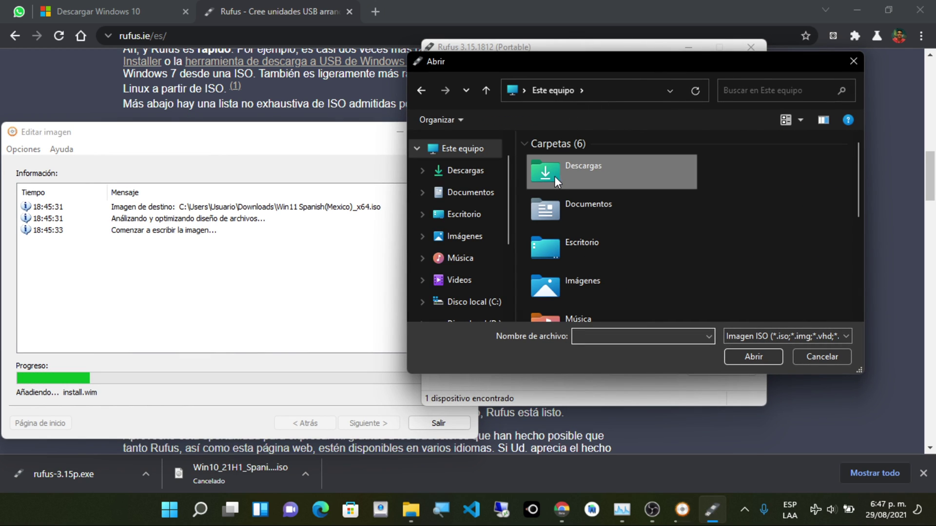
double_click(554, 174)
left_click(585, 183)
left_click(769, 359)
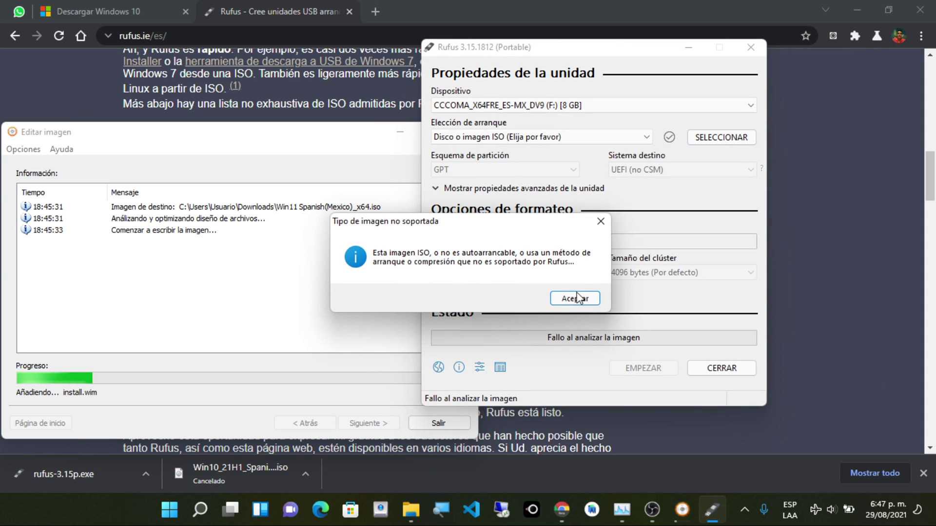
left_click(600, 221)
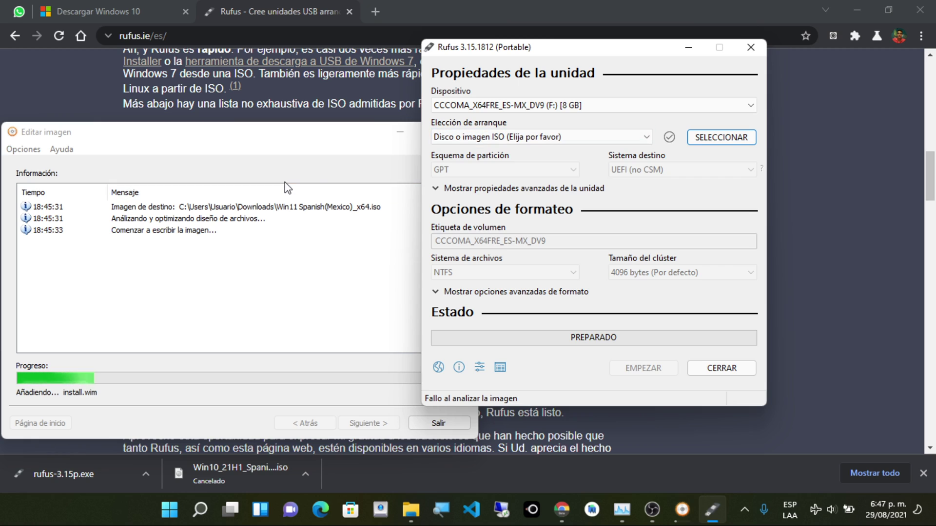
left_click(281, 139)
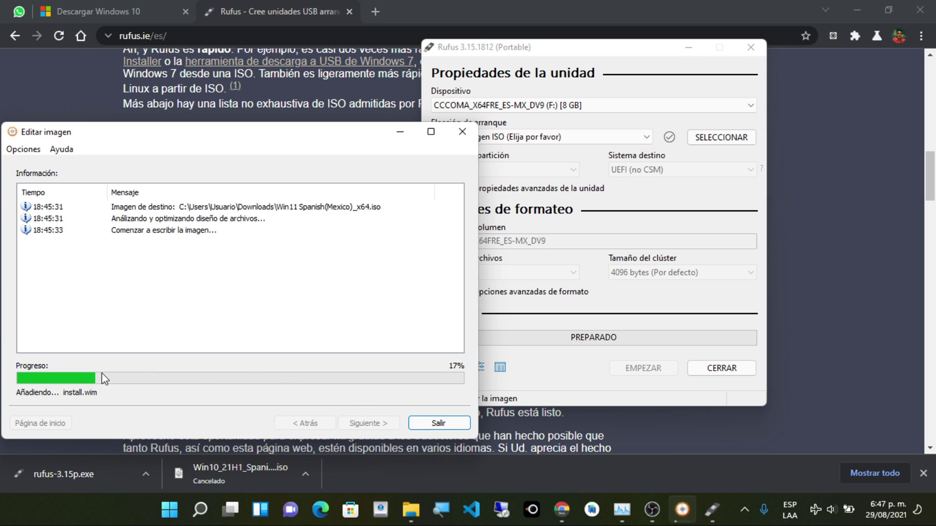
- Cancel the Windows 11 image creation in AnyBurn and exit the program
left_click(461, 427)
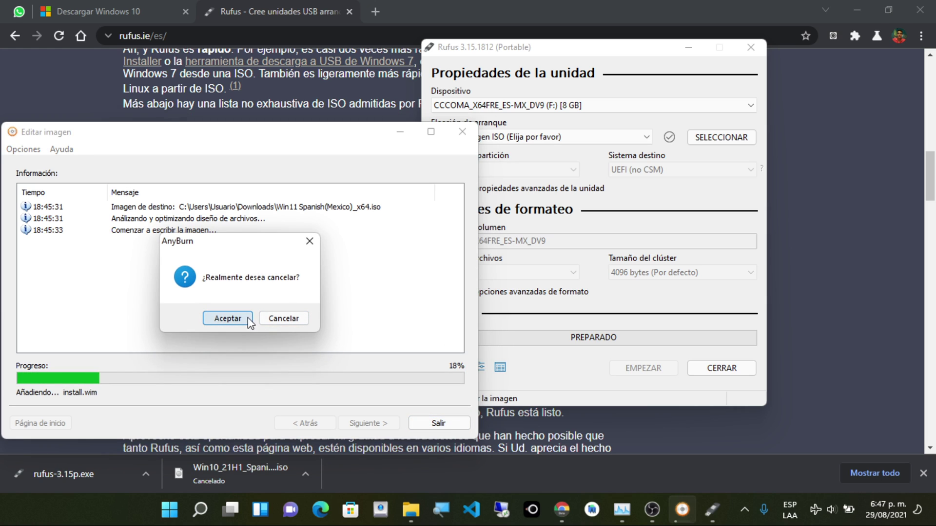
left_click(227, 319)
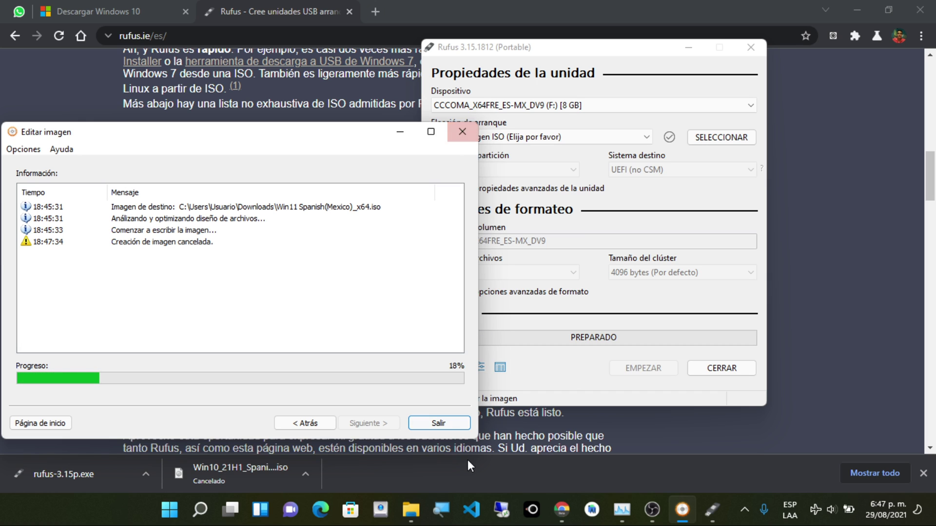
left_click(446, 425)
- Switch to File Explorer, open the Listo folder in Descargas and mount Windows sin archivo Win.iso
left_click(415, 510)
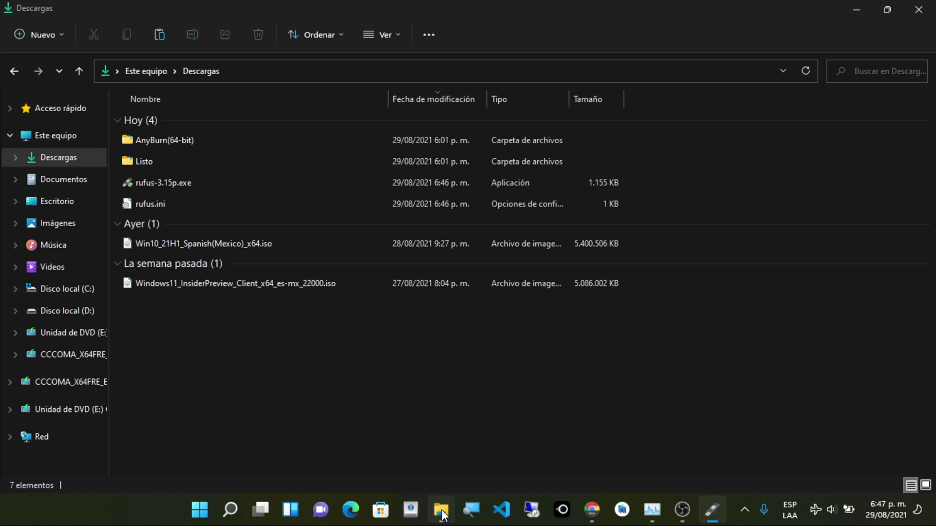
left_click(154, 161)
double_click(153, 161)
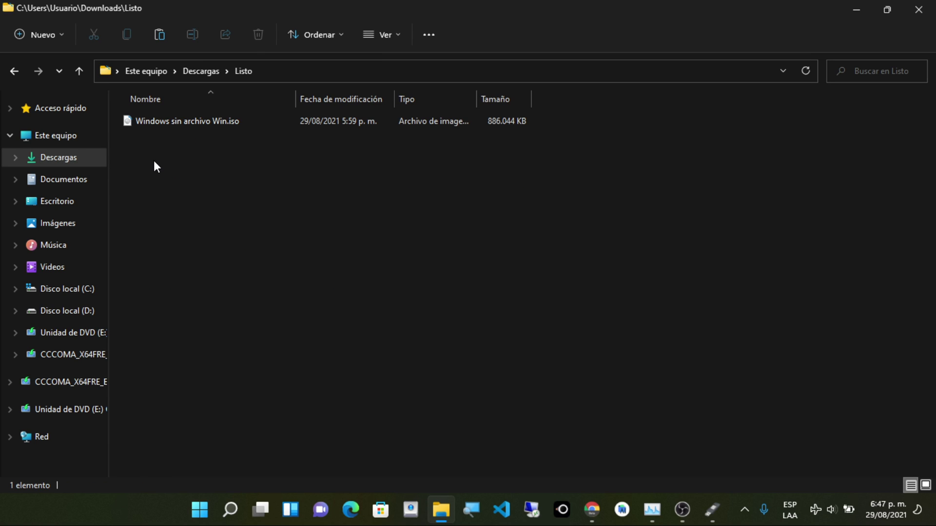
left_click(177, 122)
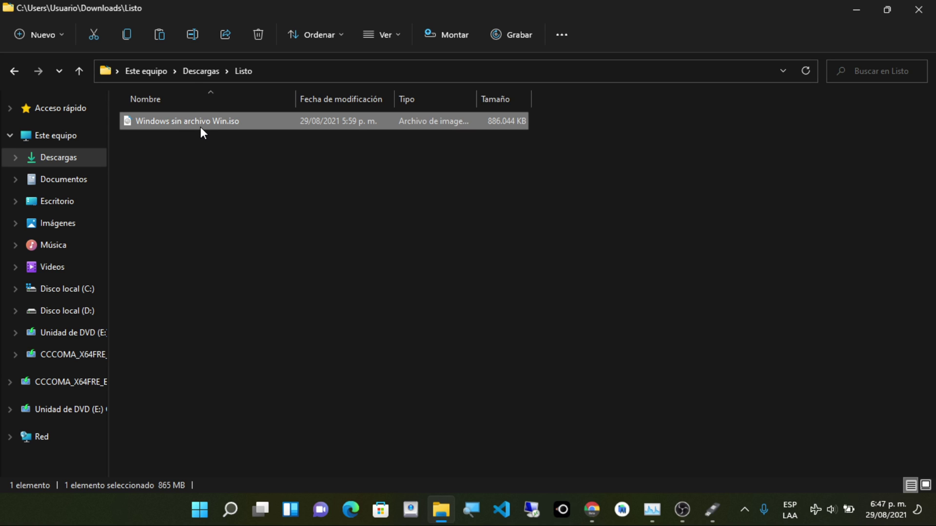
double_click(200, 128)
- Examine the largest files in the mounted image's sources folder by sorting on size, then return to the Listo folder
left_click(161, 164)
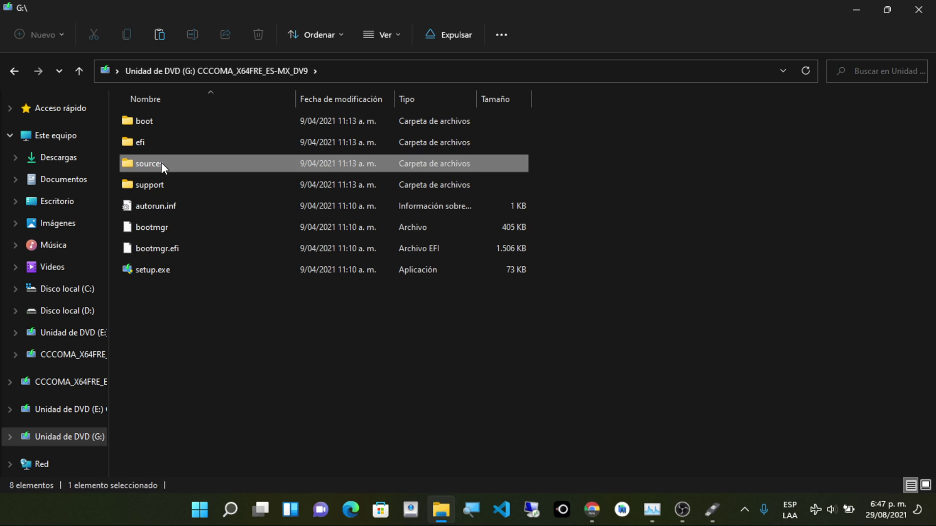
double_click(162, 162)
left_click(496, 99)
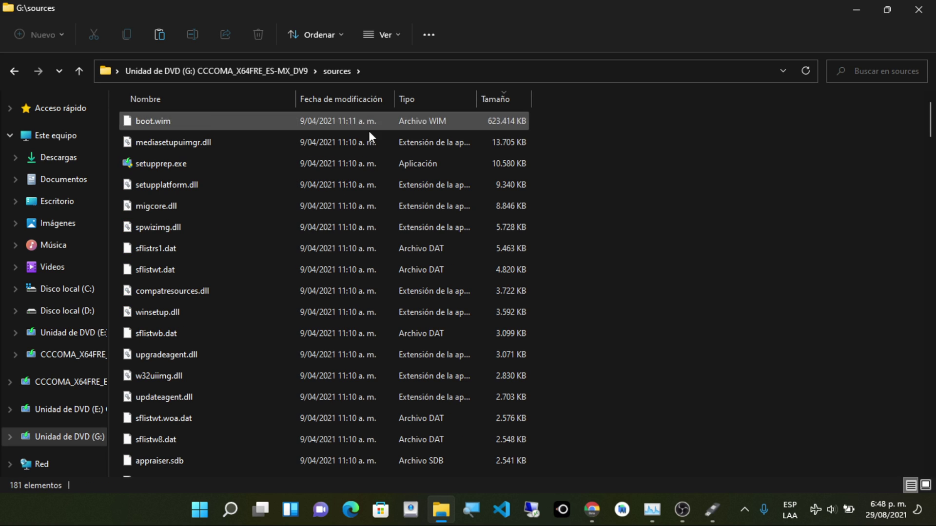
left_click_drag(538, 122, 371, 293)
left_click(271, 71)
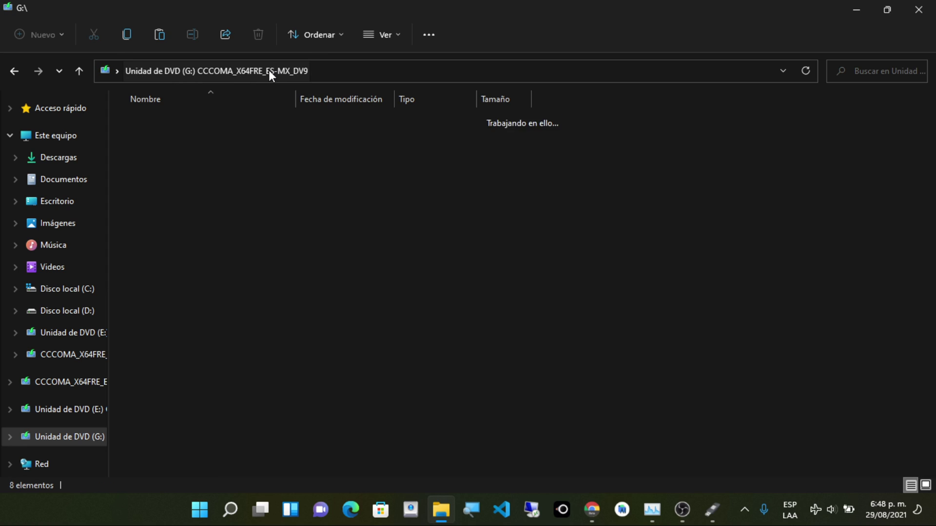
left_click(14, 71)
left_click(13, 73)
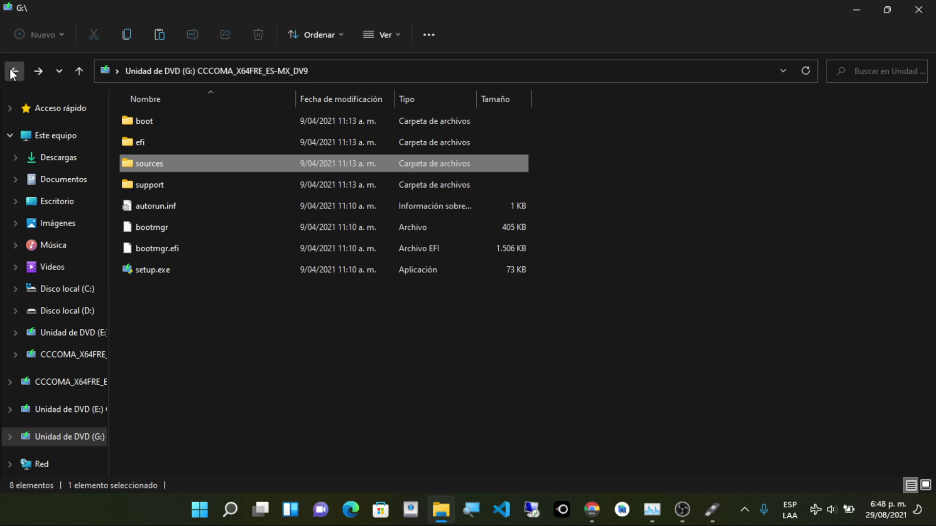
left_click(13, 72)
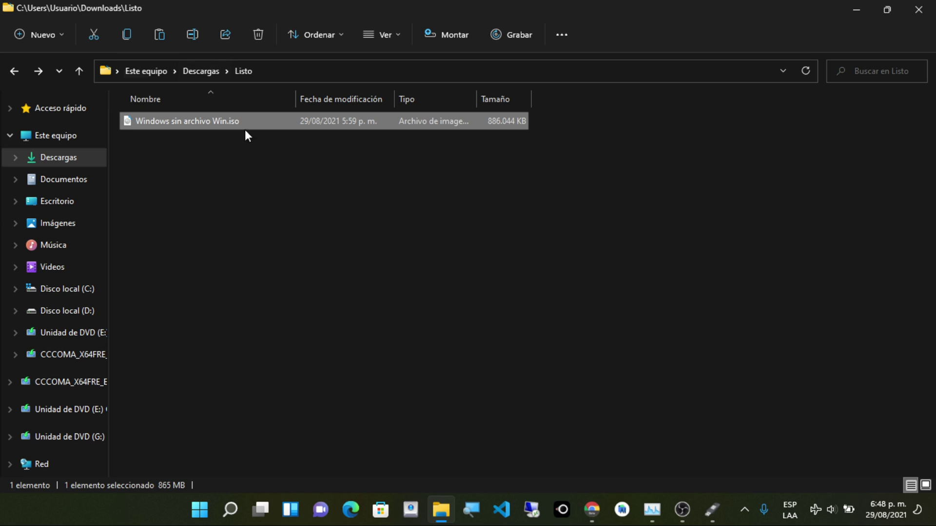
- Eject the mounted Windows image on DVD drive E:
left_click(713, 509)
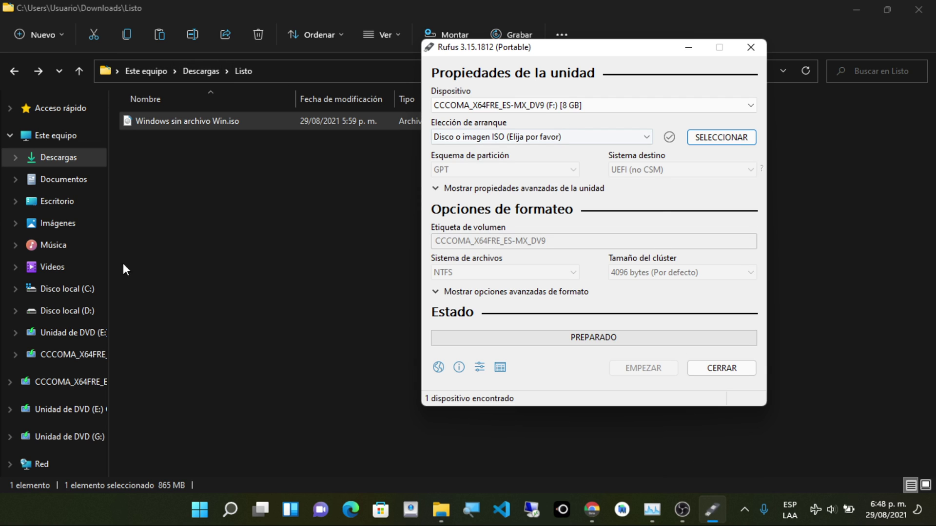
right_click(59, 157)
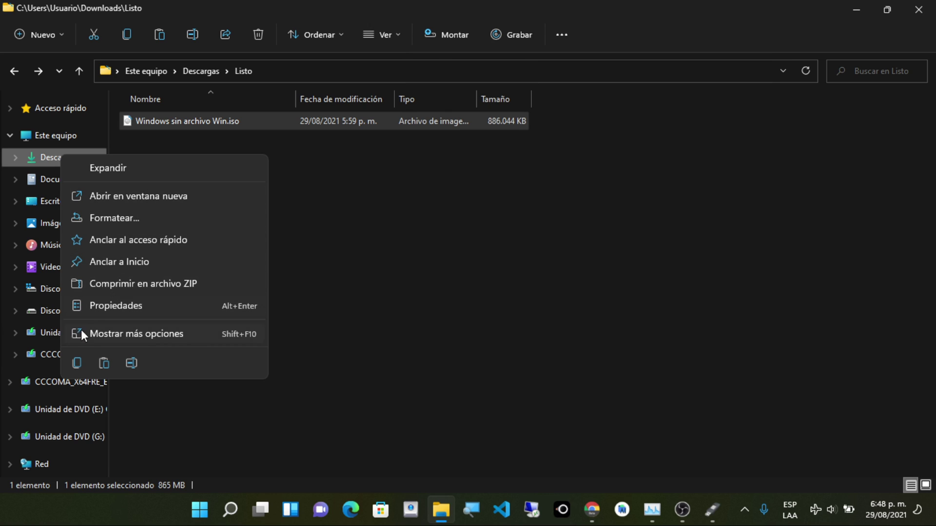
left_click(35, 331)
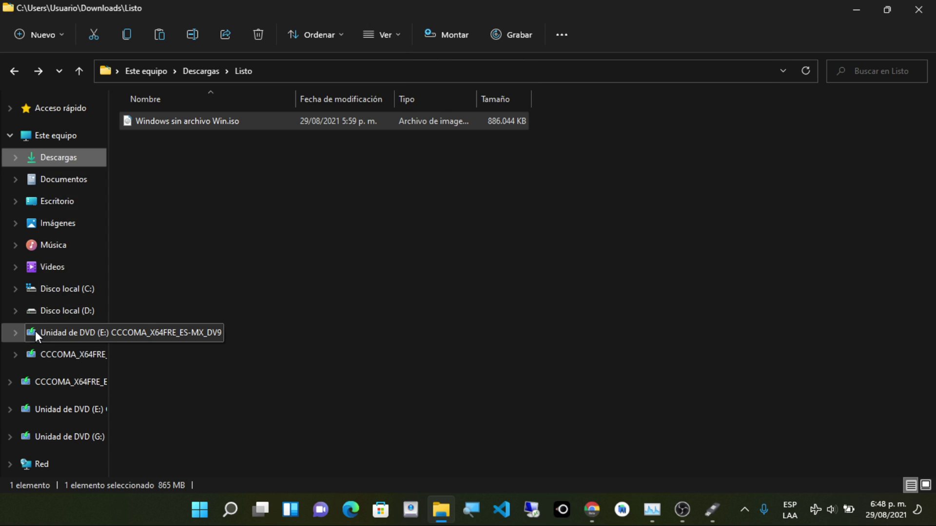
right_click(35, 331)
left_click(87, 201)
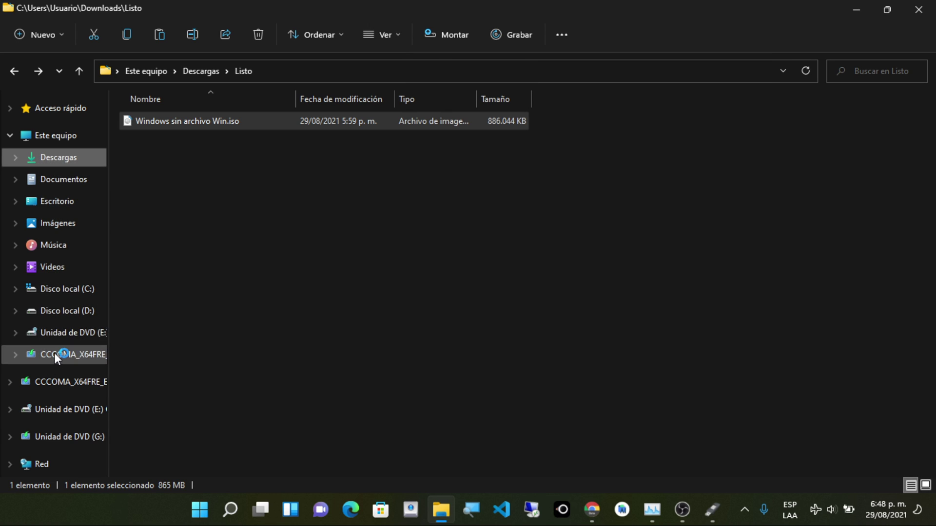
right_click(55, 354)
right_click(39, 385)
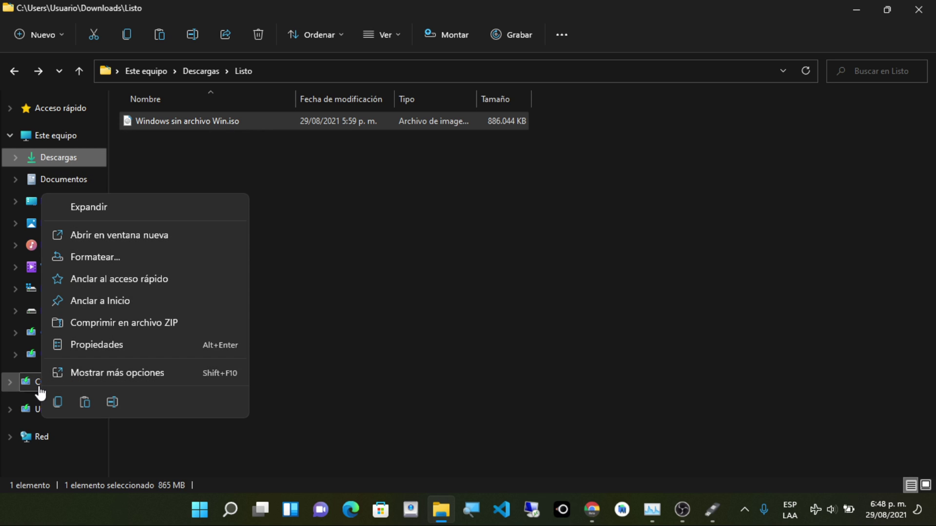
left_click(522, 341)
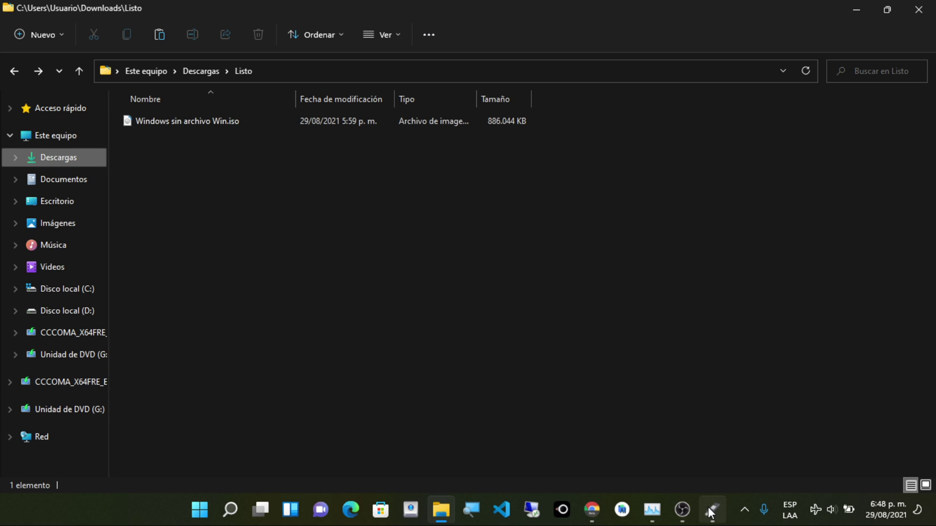
- Switch to Rufus and load Windows sin archivo Win.iso from the Listo folder as the boot image
left_click(711, 510)
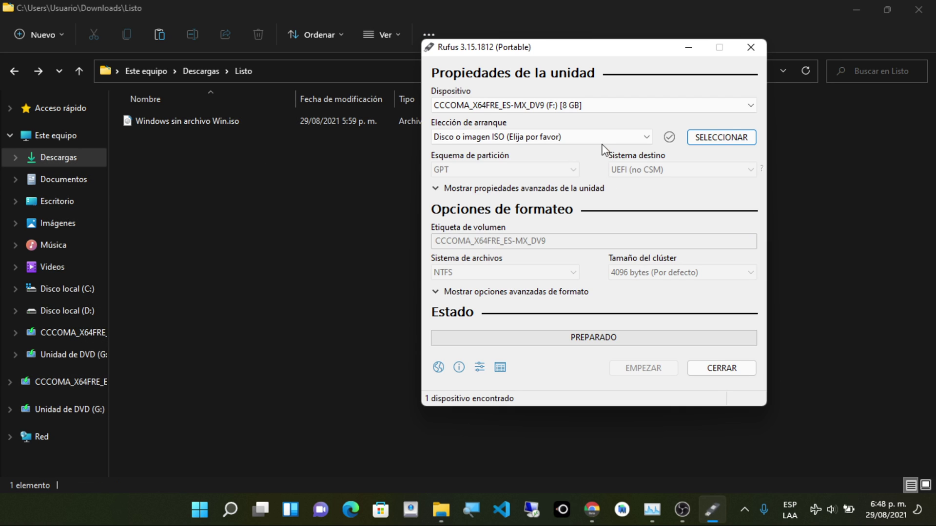
left_click(220, 121)
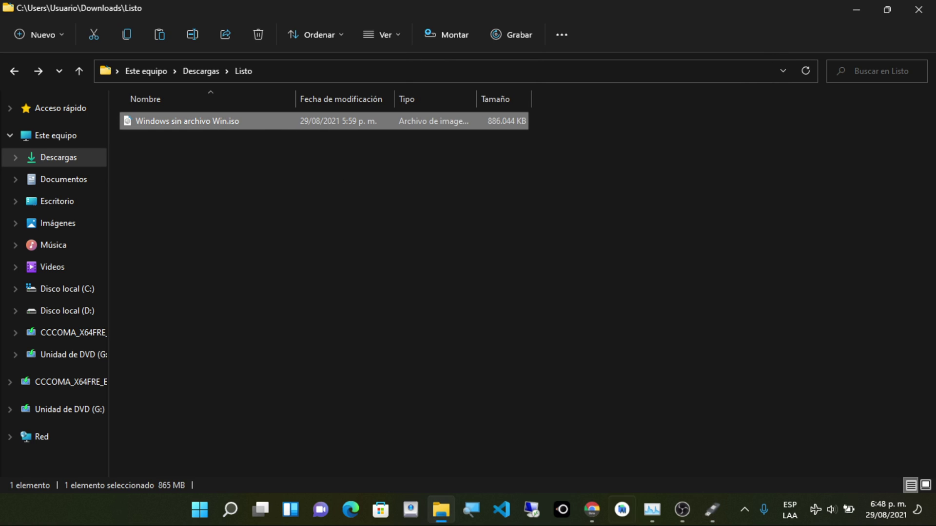
left_click(682, 509)
left_click(683, 509)
mouse_move(716, 507)
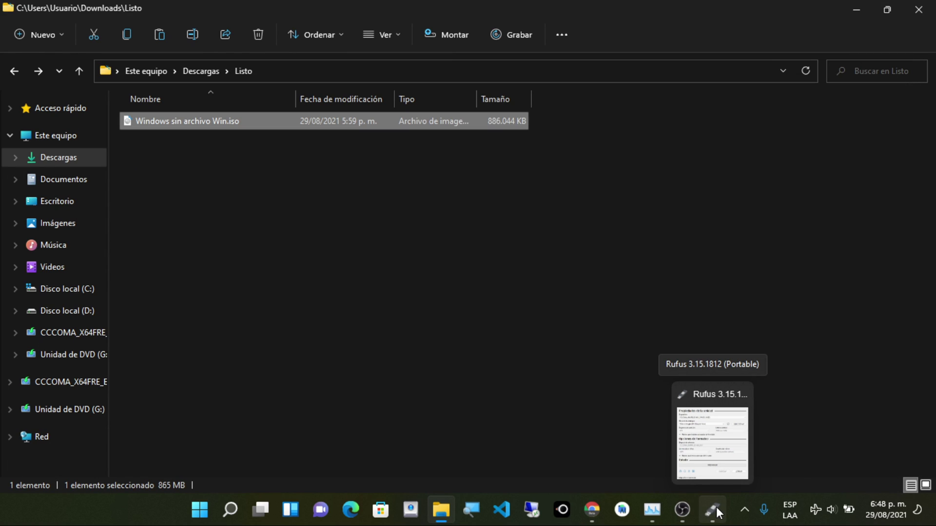
left_click(715, 507)
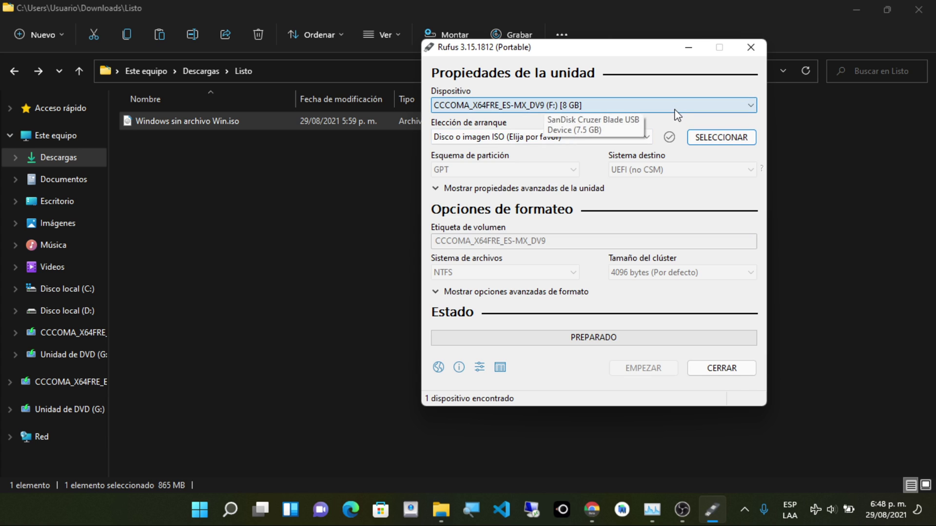
left_click_drag(585, 56, 669, 127)
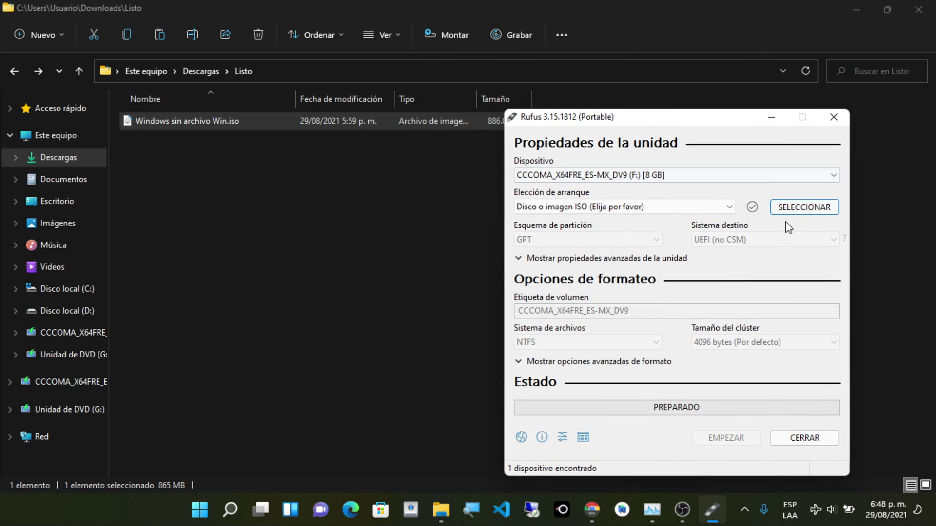
left_click(796, 209)
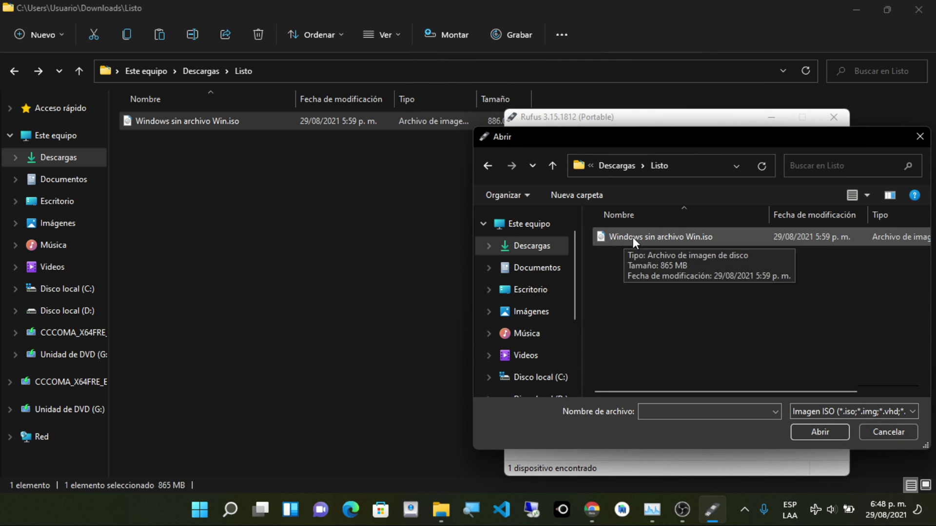
left_click(646, 239)
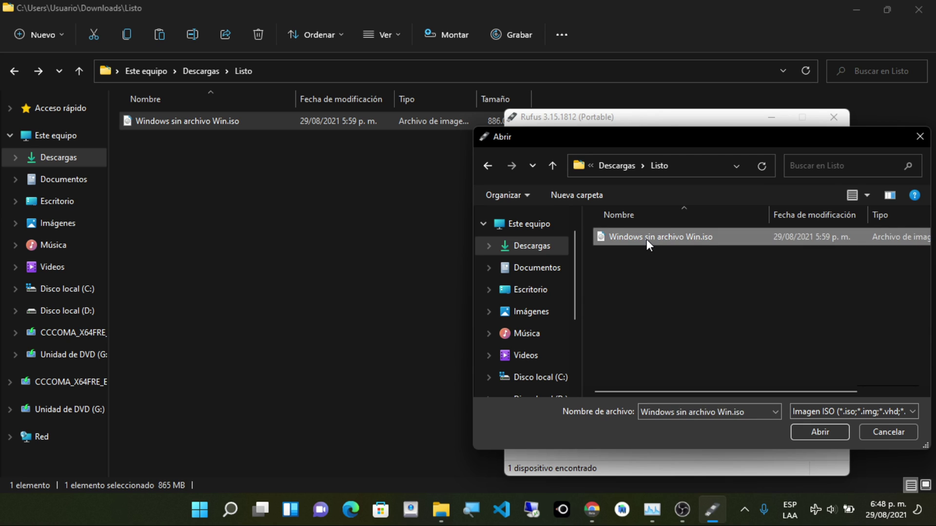
left_click(819, 432)
left_click(744, 438)
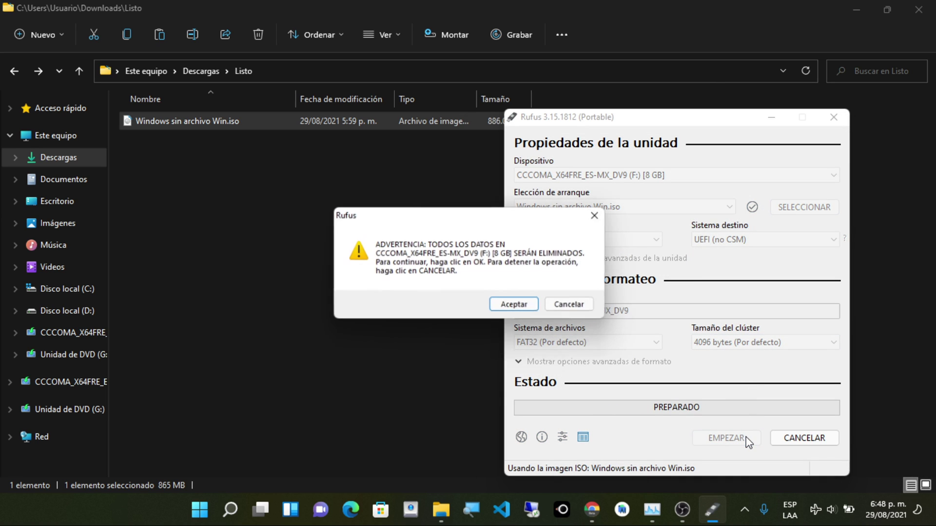
key("Return")
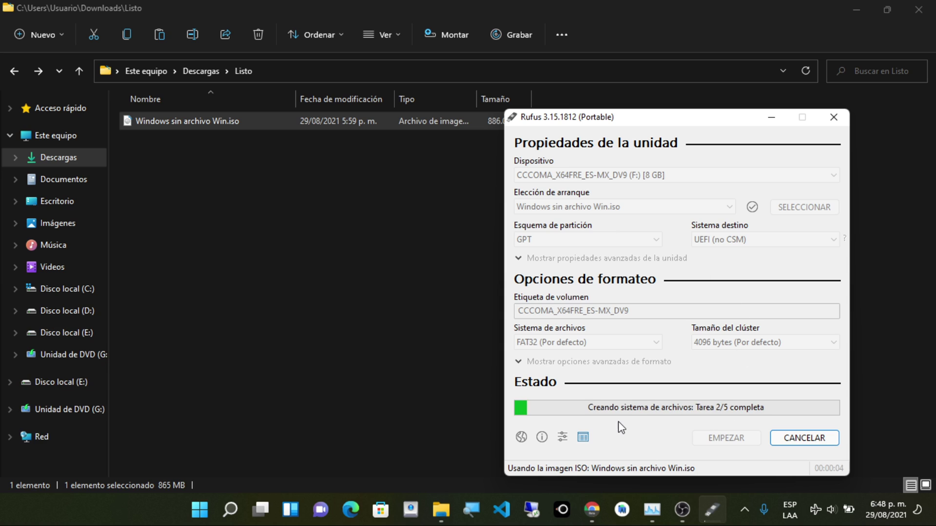
left_click(802, 440)
left_click(509, 305)
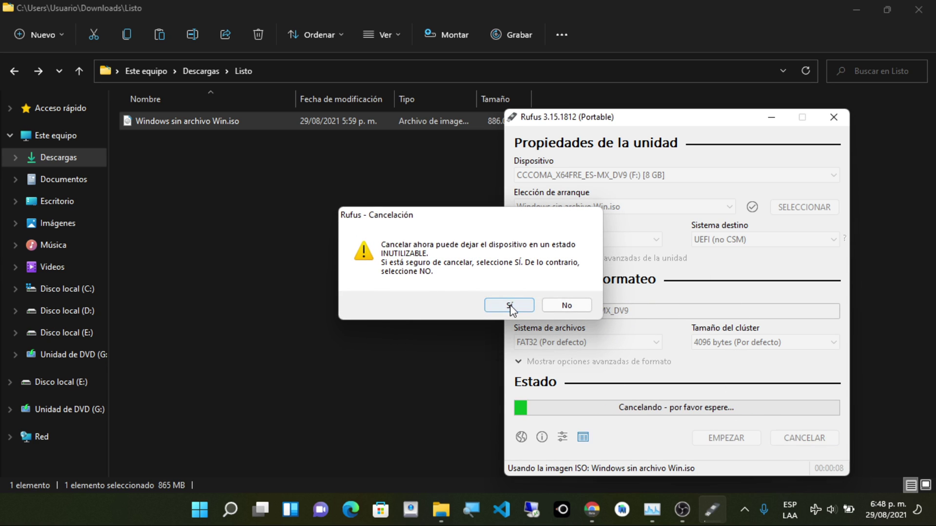
- Set the USB drive's file system to NTFS in Rufus
left_click_drag(692, 127, 509, 111)
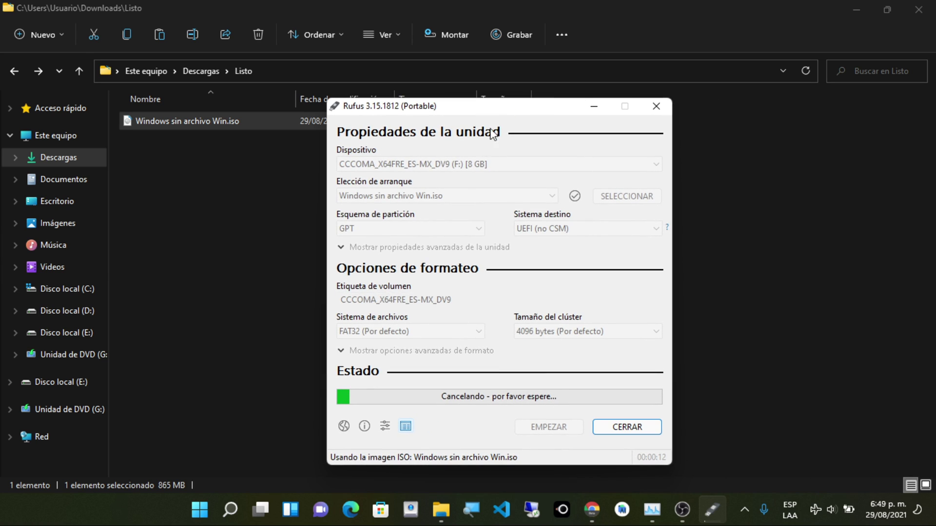
left_click(616, 288)
left_click(458, 329)
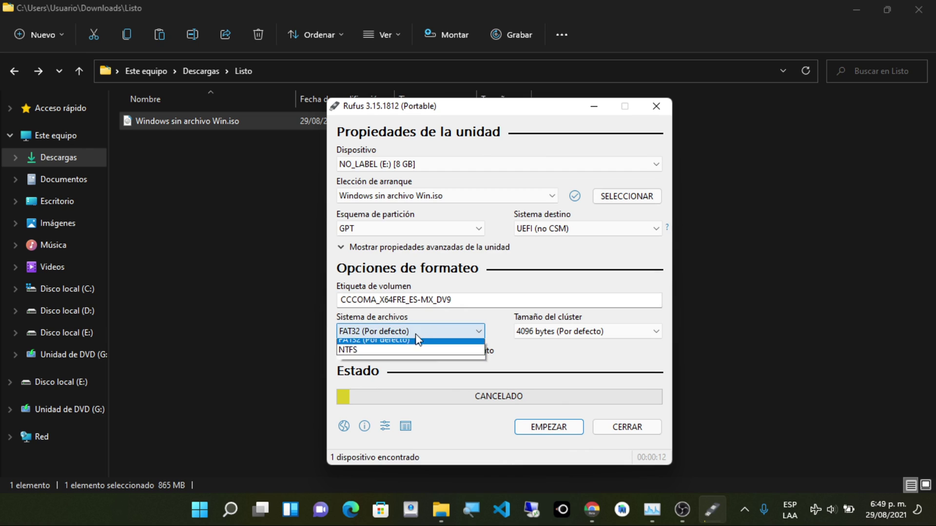
left_click(357, 352)
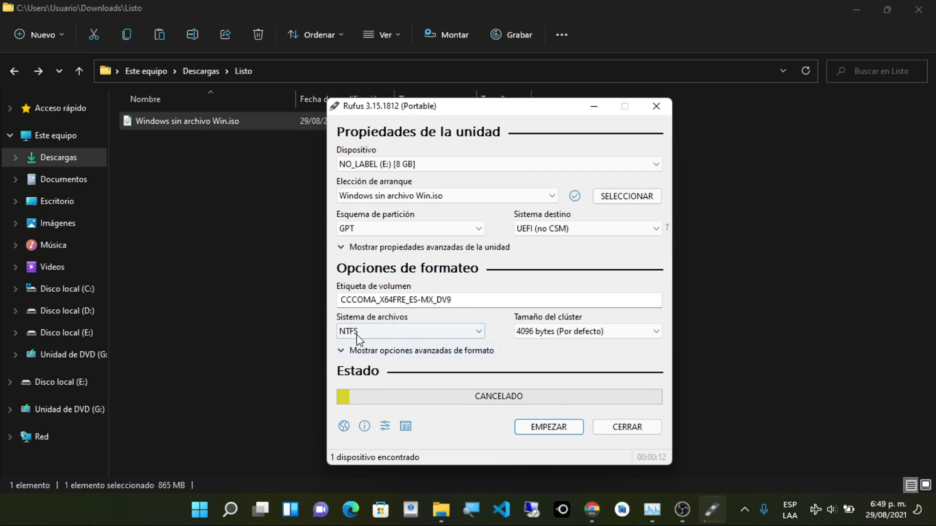
- Set the partition scheme to MBR for the BIOS (o UEFI-CSM) target system
left_click(386, 235)
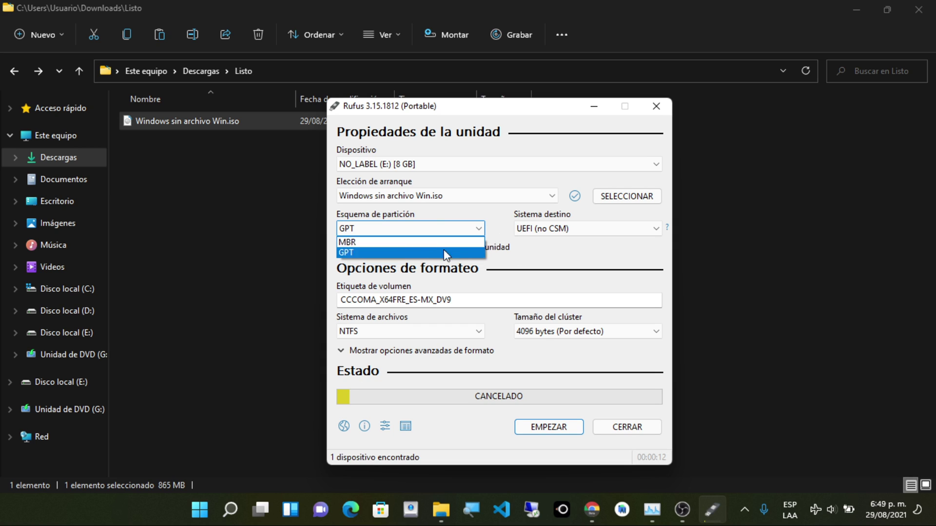
left_click(375, 267)
left_click(458, 229)
left_click(423, 246)
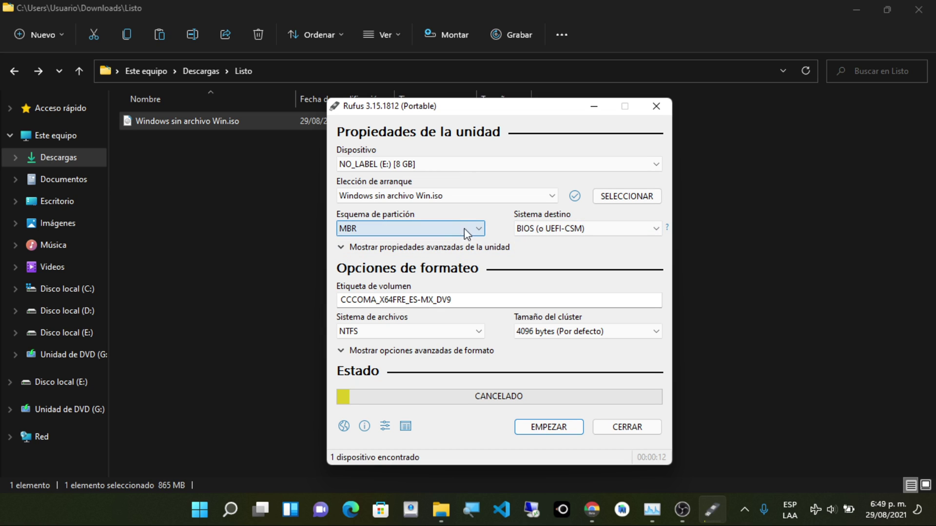
left_click(445, 232)
left_click(445, 232)
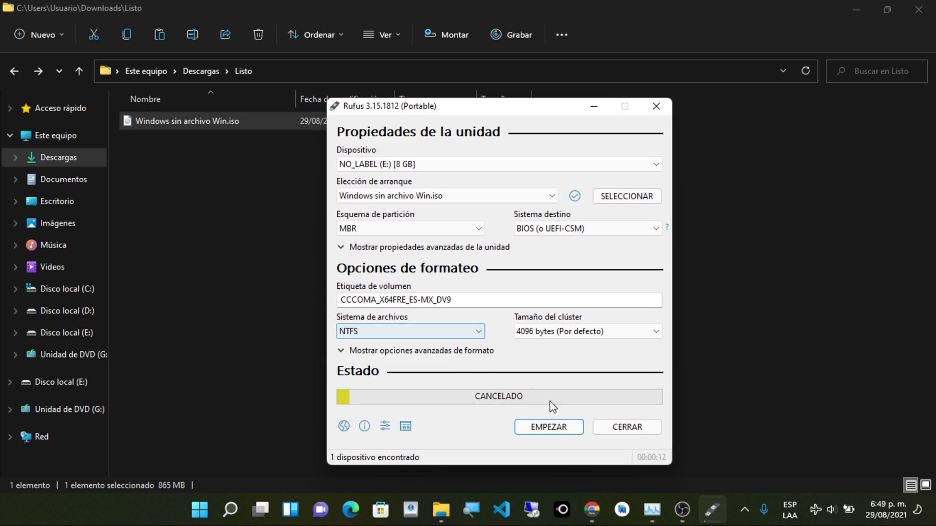
- Start writing the image to USB drive E:, accept erasing its data, and move the Rufus window clear of the file list
left_click(556, 428)
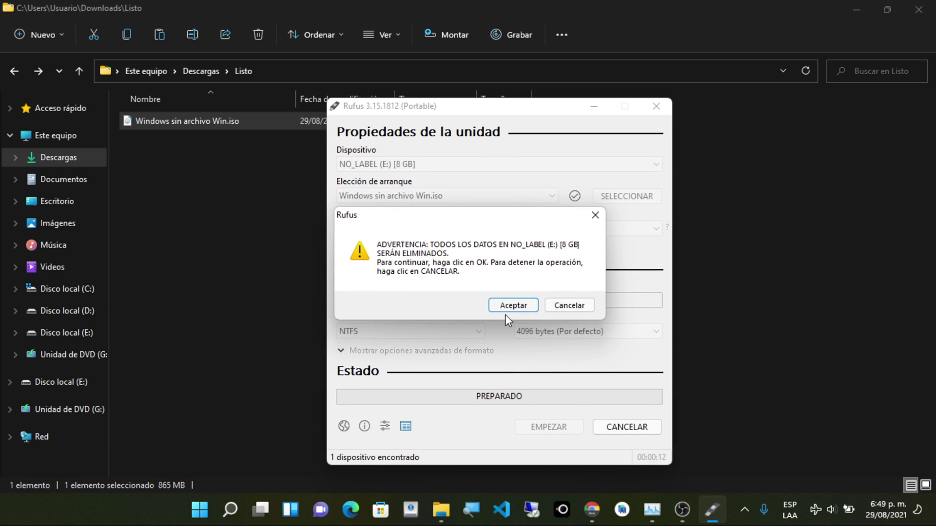
left_click(512, 307)
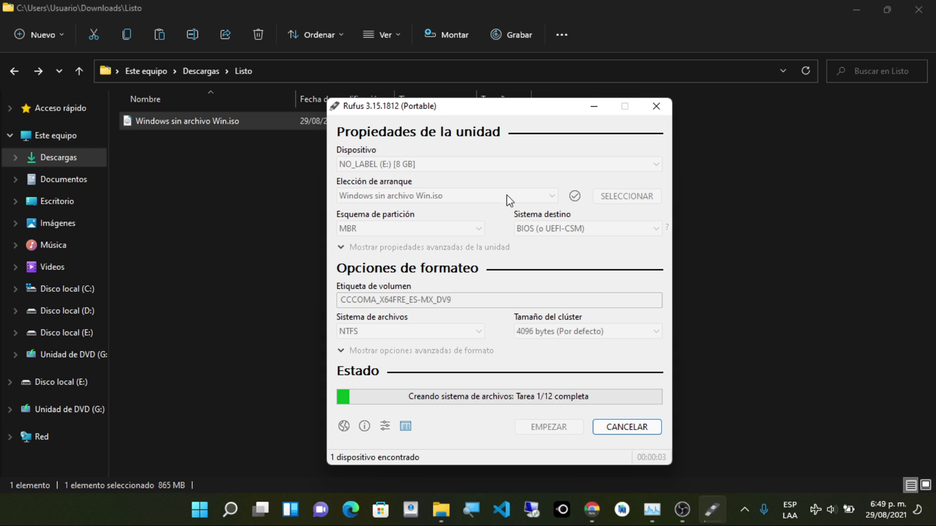
left_click_drag(525, 113, 619, 117)
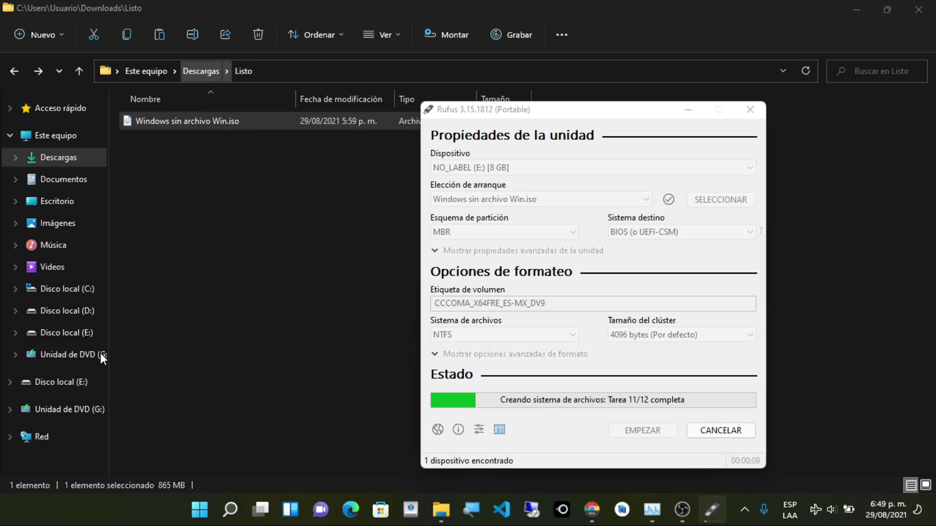
- Go to the Descargas folder in File Explorer, and return to Rufus to follow the USB writing progress
left_click_drag(616, 112, 591, 86)
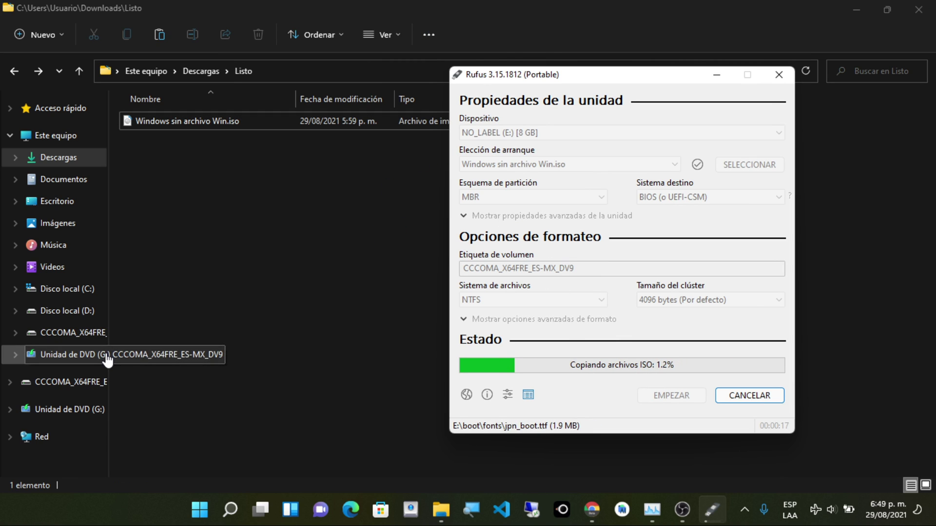
left_click(200, 72)
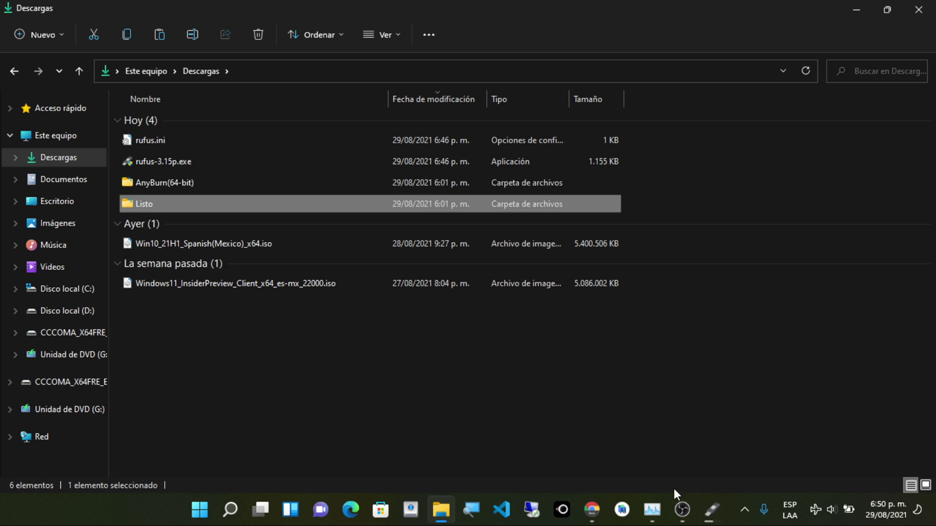
left_click(713, 509)
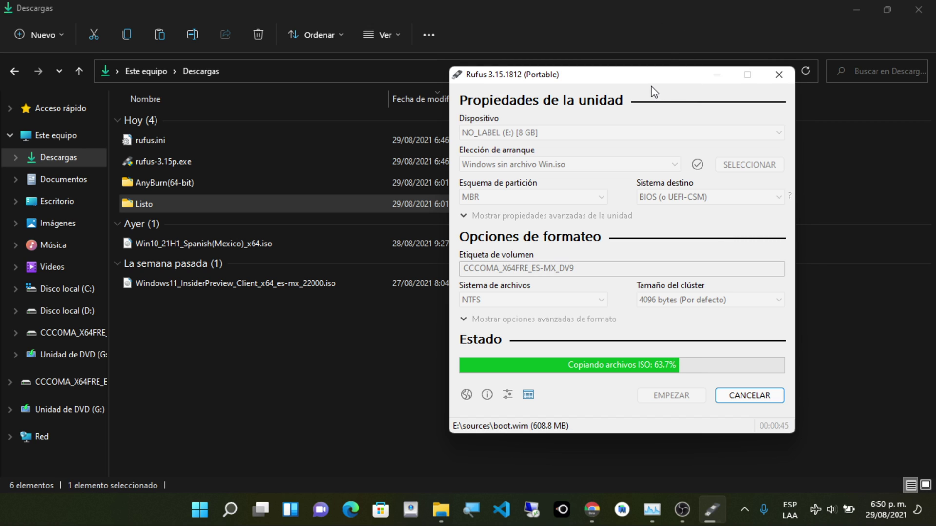
left_click_drag(629, 74, 403, 72)
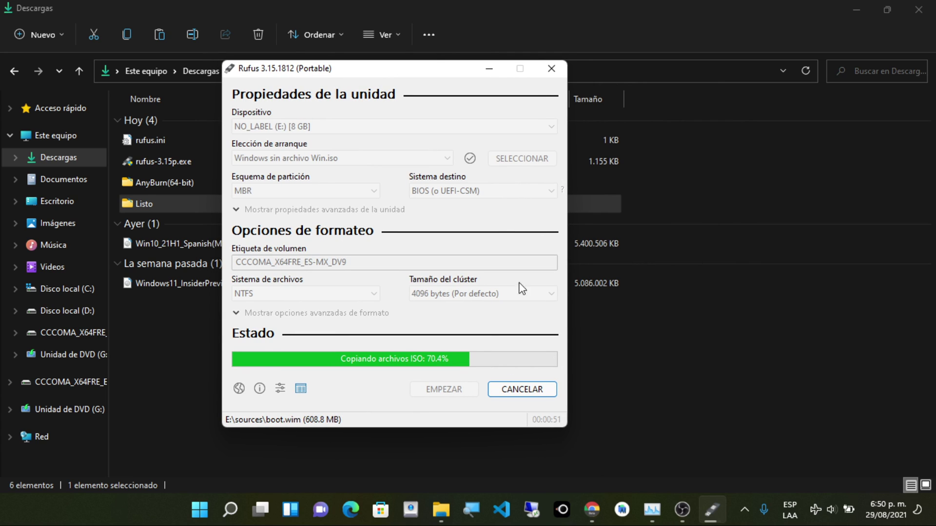
left_click_drag(349, 68, 672, 50)
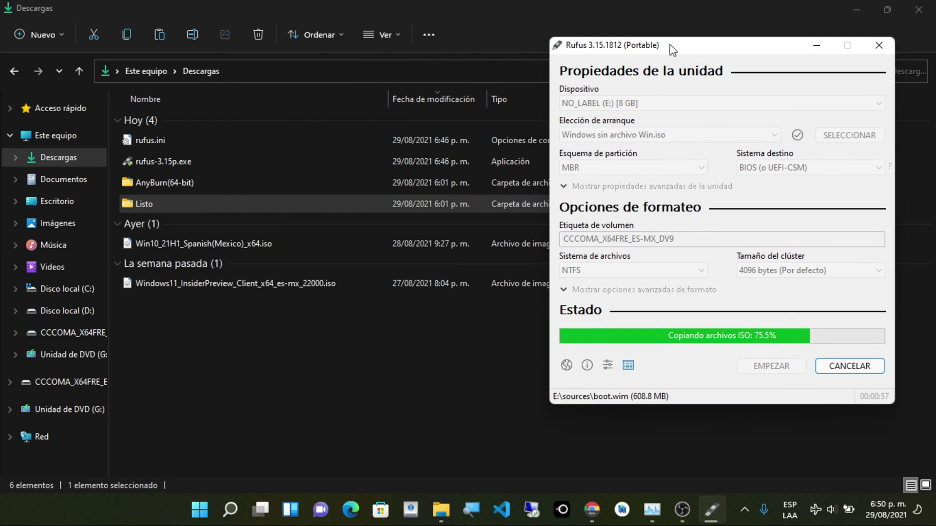
left_click_drag(668, 45, 638, 81)
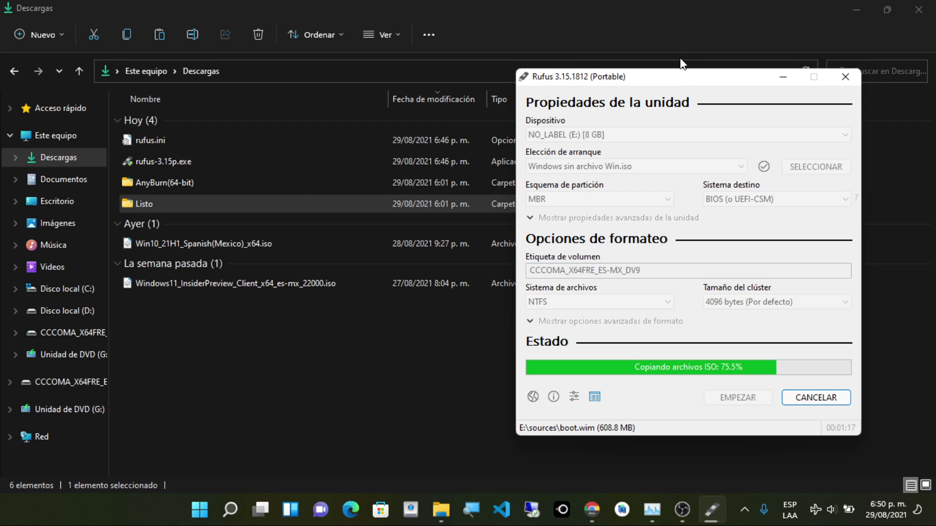
left_click_drag(694, 88, 626, 81)
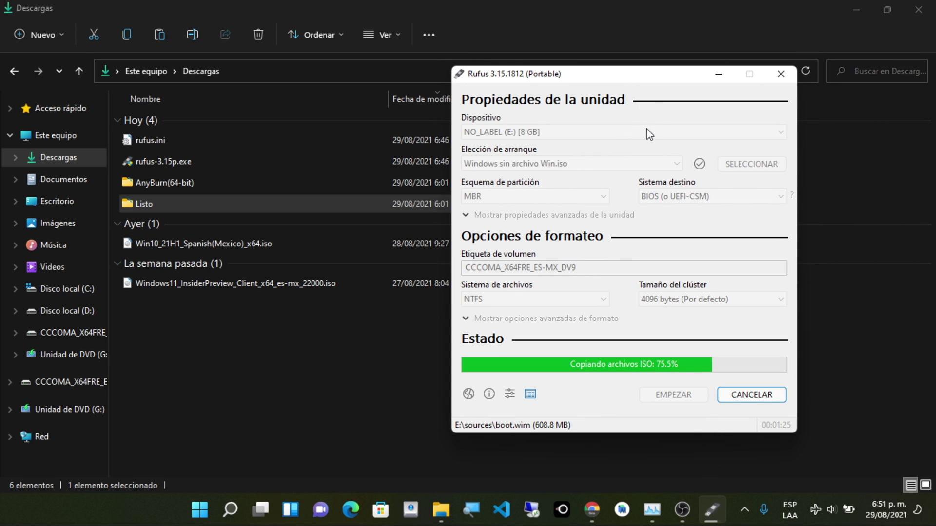
left_click_drag(641, 85, 610, 87)
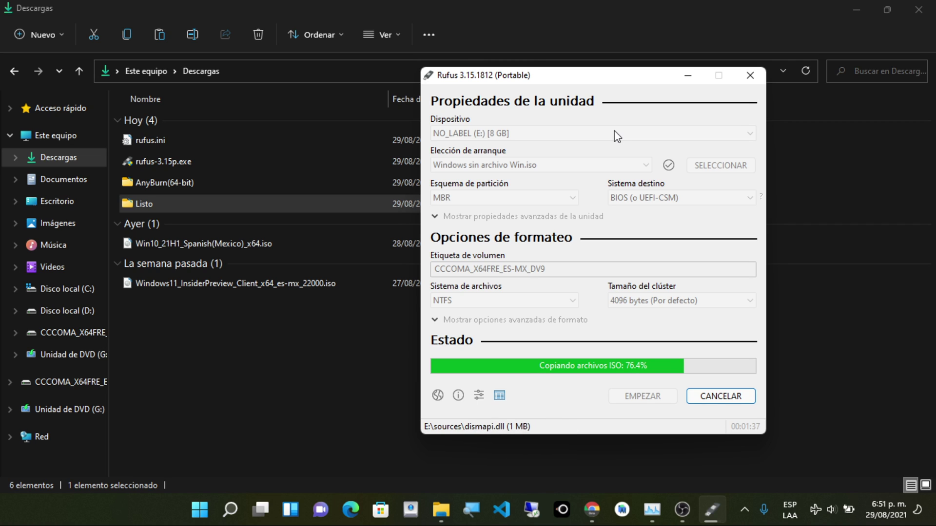
left_click_drag(603, 78, 624, 91)
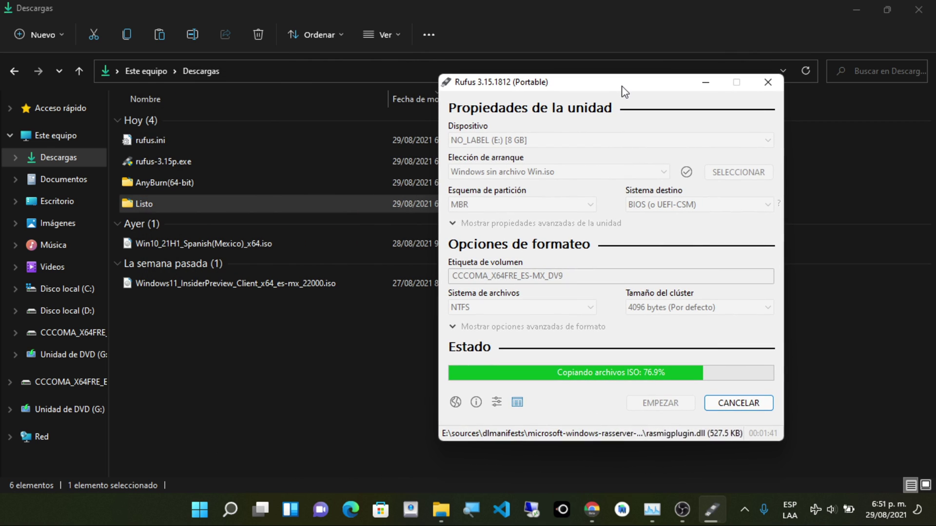
left_click_drag(625, 91, 298, 98)
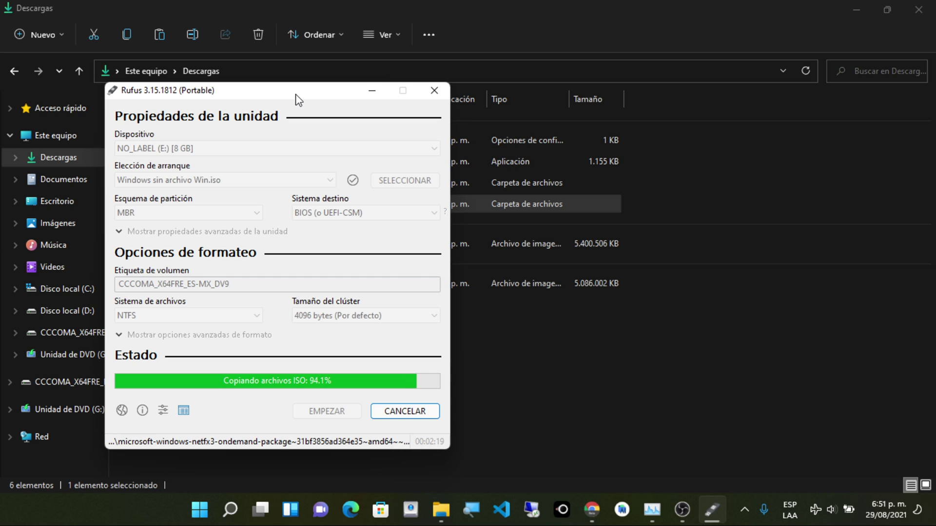
left_click_drag(296, 95, 711, 97)
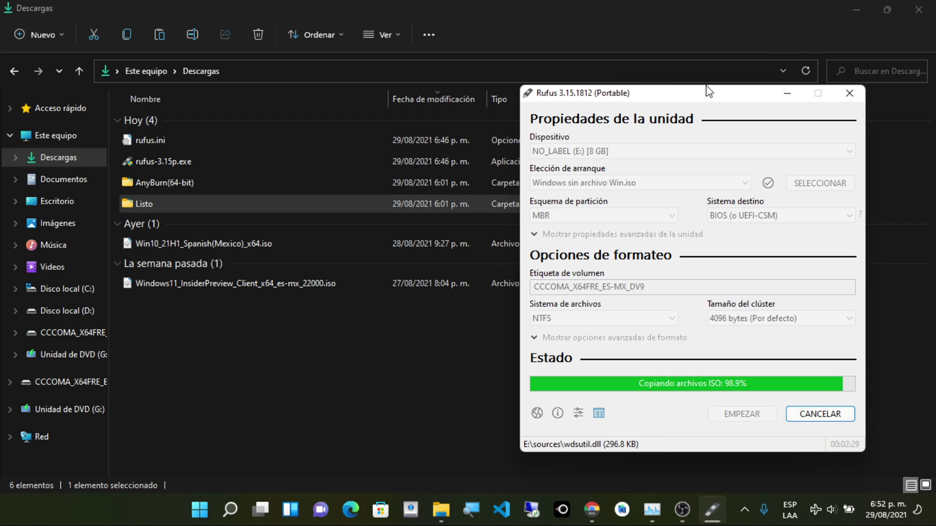
left_click_drag(707, 86, 695, 82)
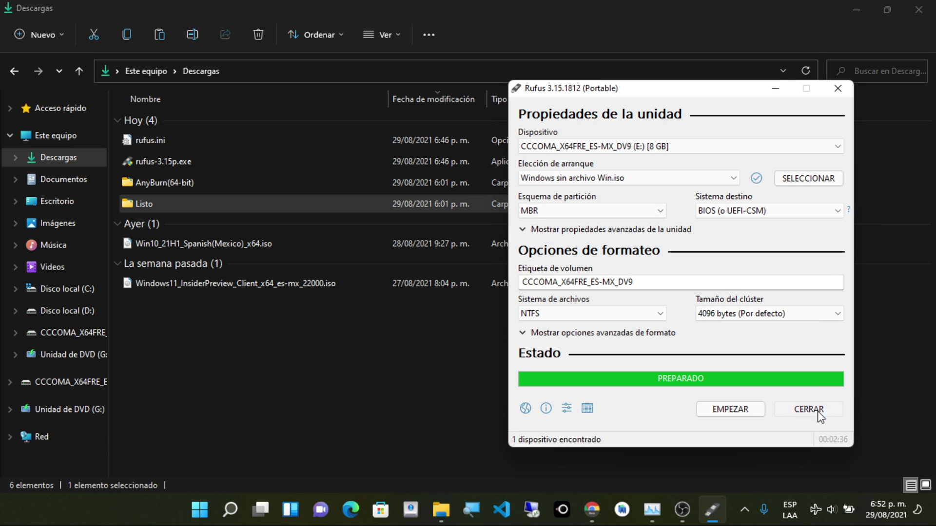
- Close Rufus and mount Windows11_InsiderPreview_Client_x64_es-mx_22000.iso from the Descargas folder
left_click(810, 409)
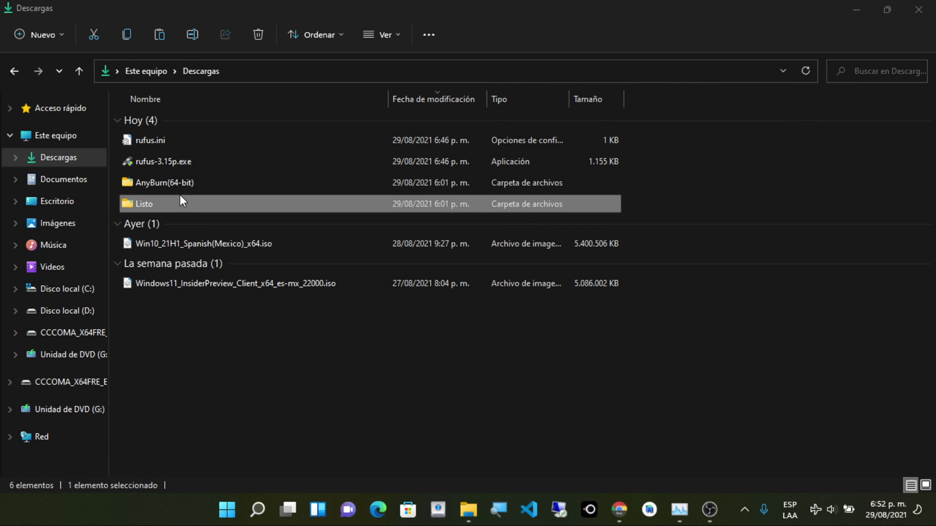
double_click(195, 275)
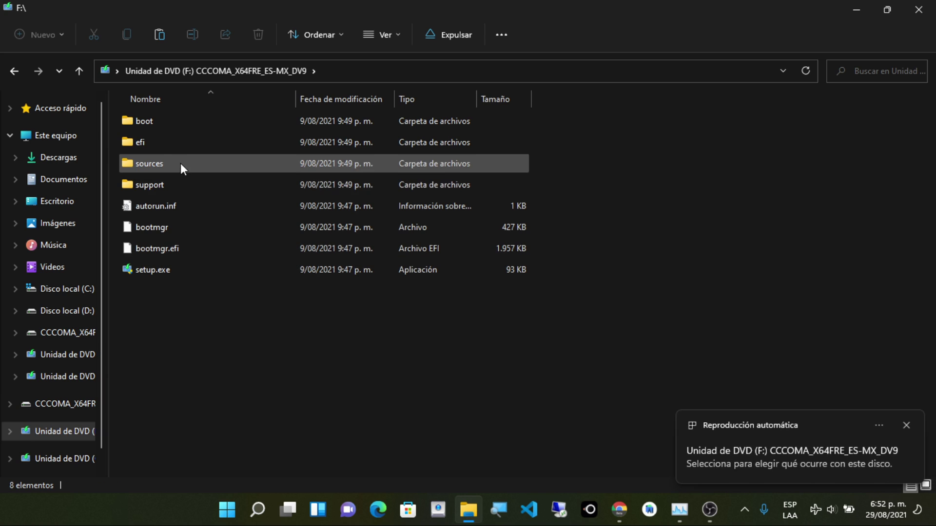
- Copy install.wim from the sources folder of the mounted Windows 11 image on drive F:
double_click(141, 168)
left_click(162, 123)
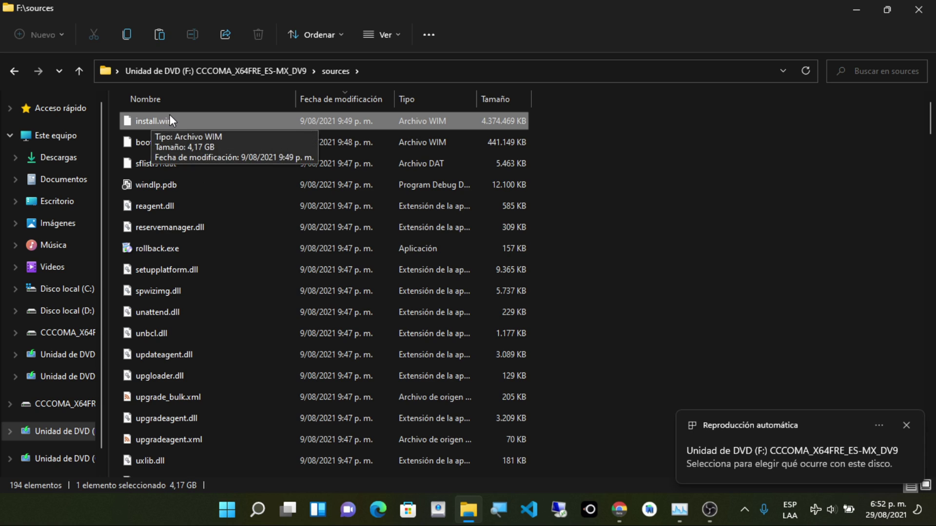
right_click(190, 119)
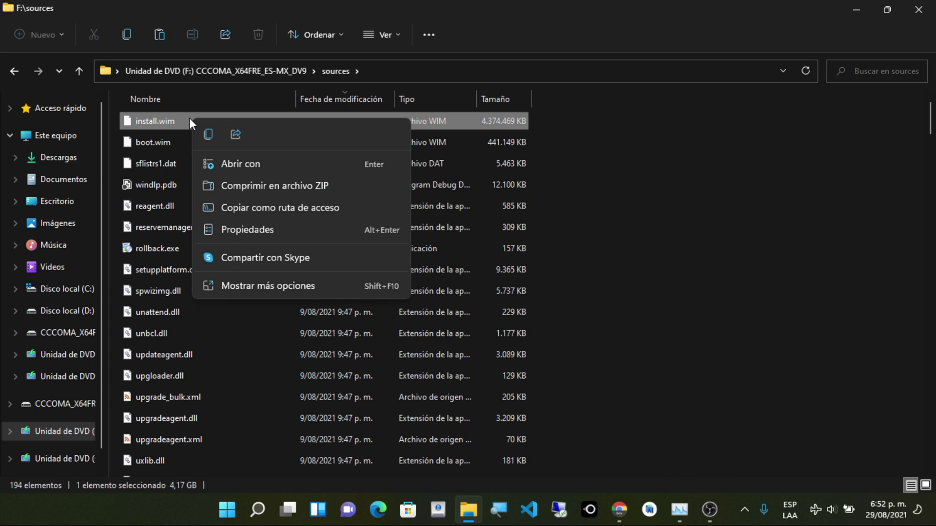
left_click(209, 134)
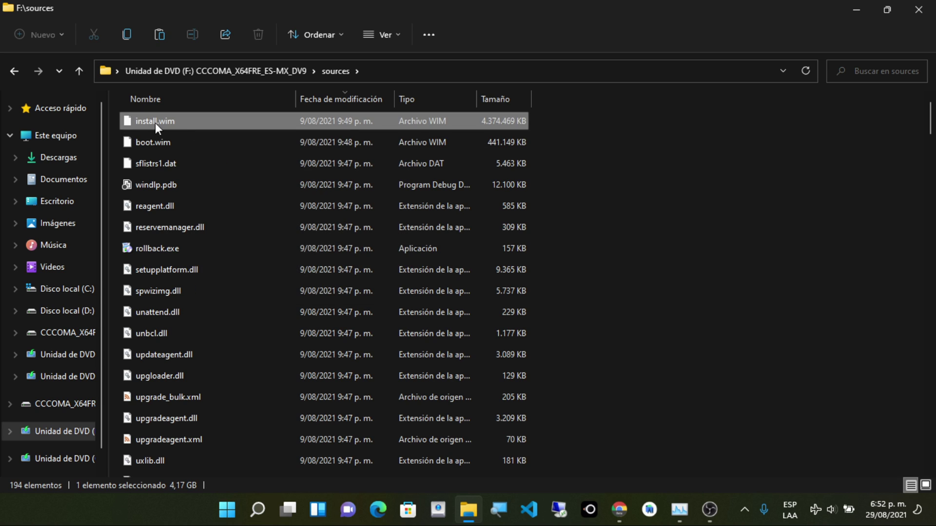
- Paste install.wim into the sources folder of USB drive E: and move the copy progress window lower
left_click(54, 137)
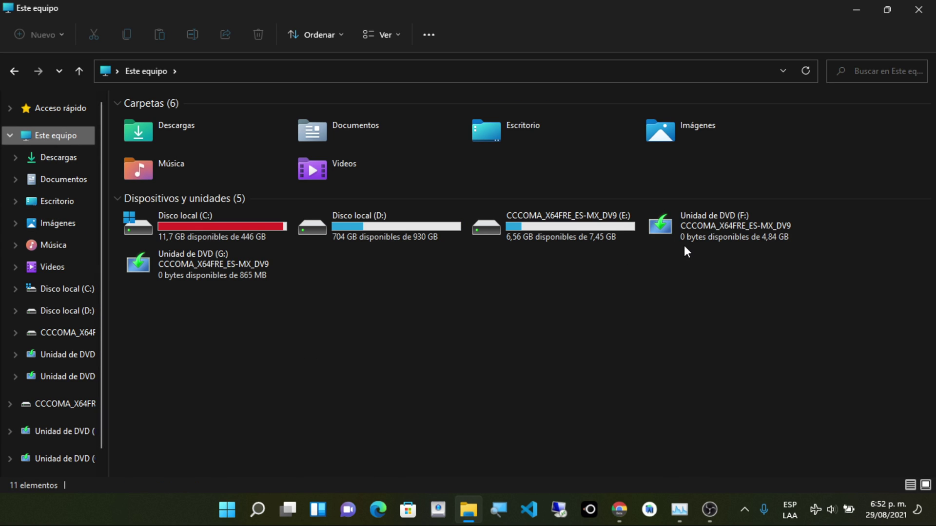
double_click(518, 227)
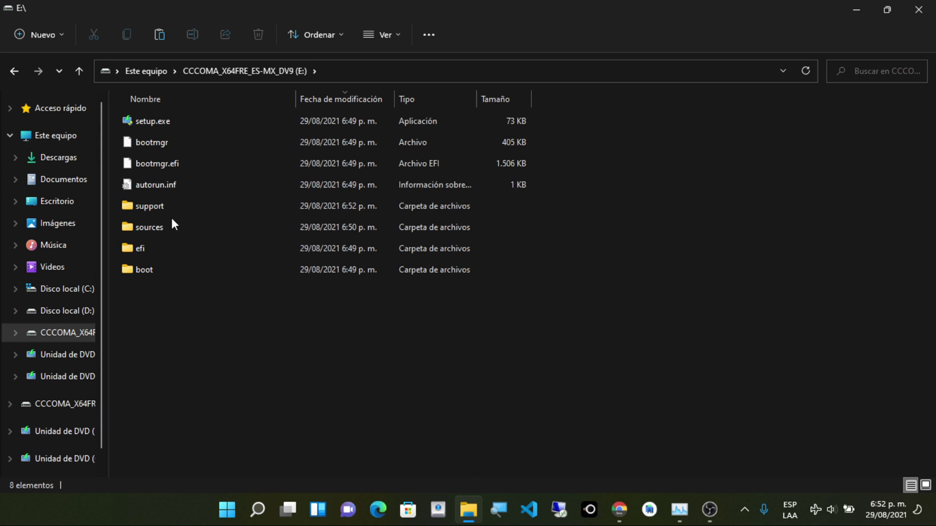
double_click(155, 227)
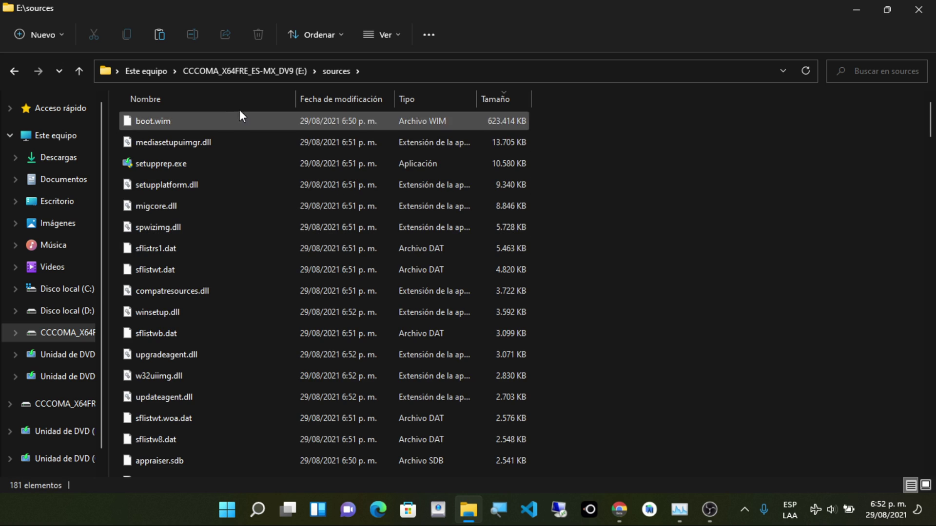
right_click(648, 177)
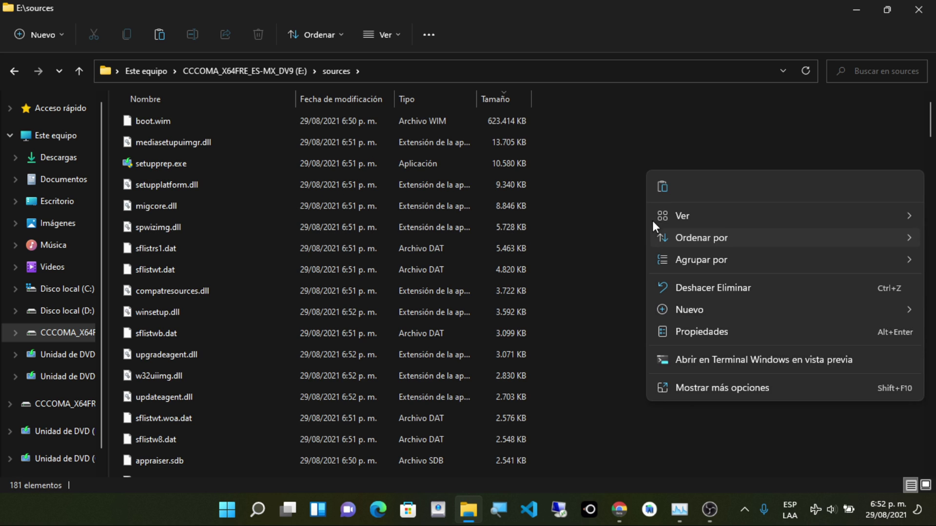
left_click(634, 170)
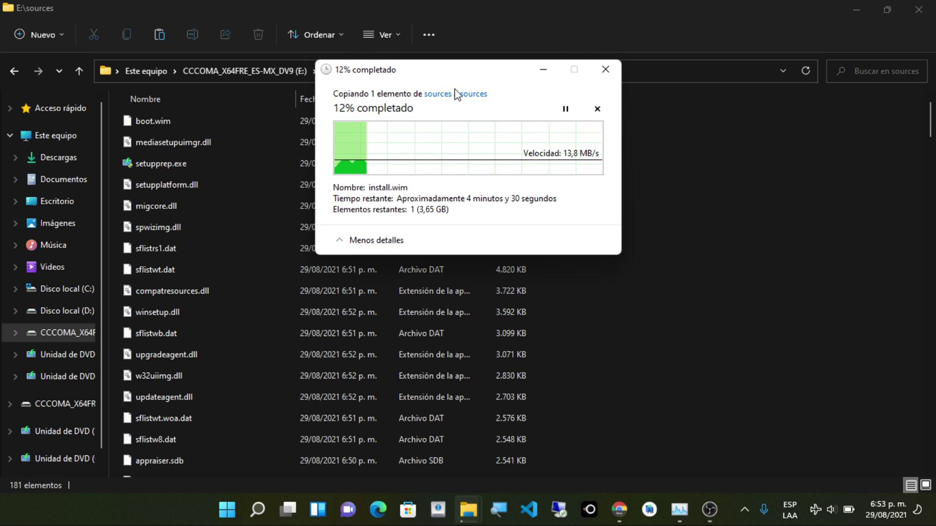
left_click_drag(444, 77, 496, 182)
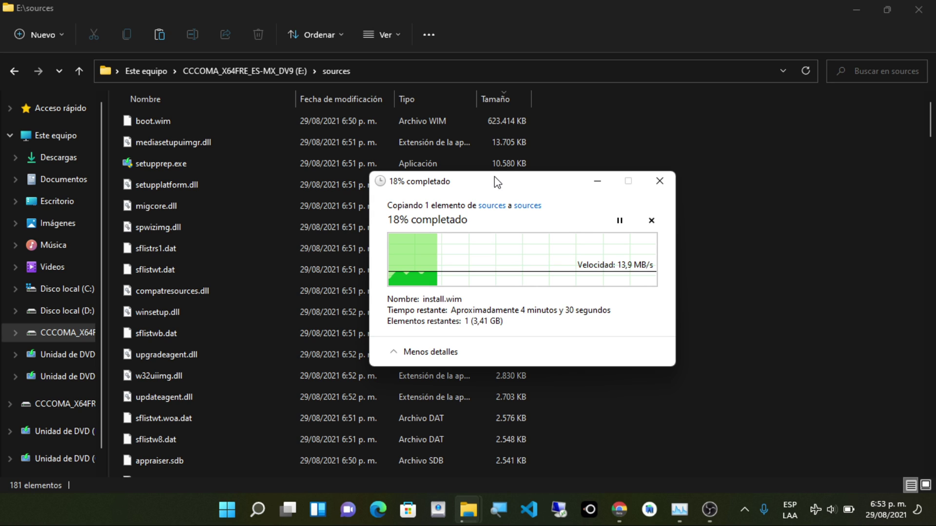
- Return to the root of USB drive E: and bring up the install.wim copy progress window clear of the file list
left_click(68, 333)
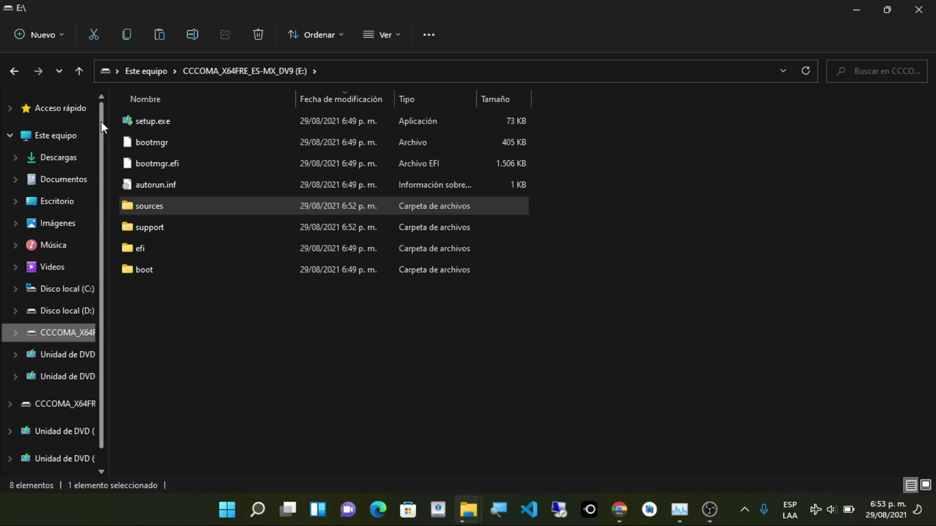
mouse_move(713, 511)
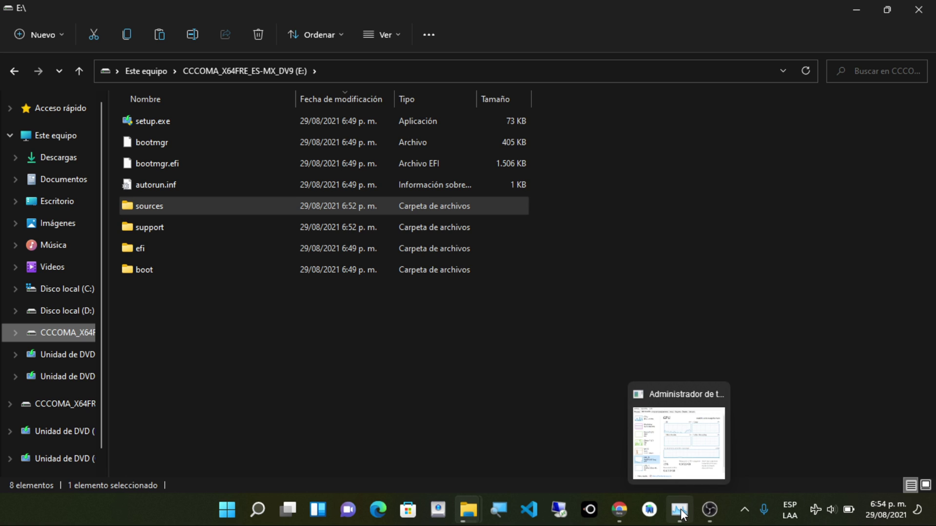
mouse_move(619, 509)
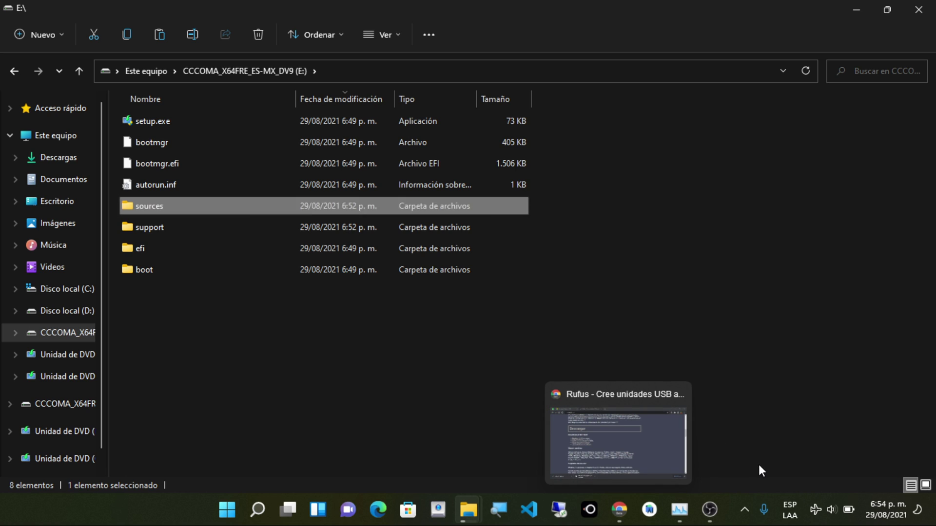
left_click(745, 510)
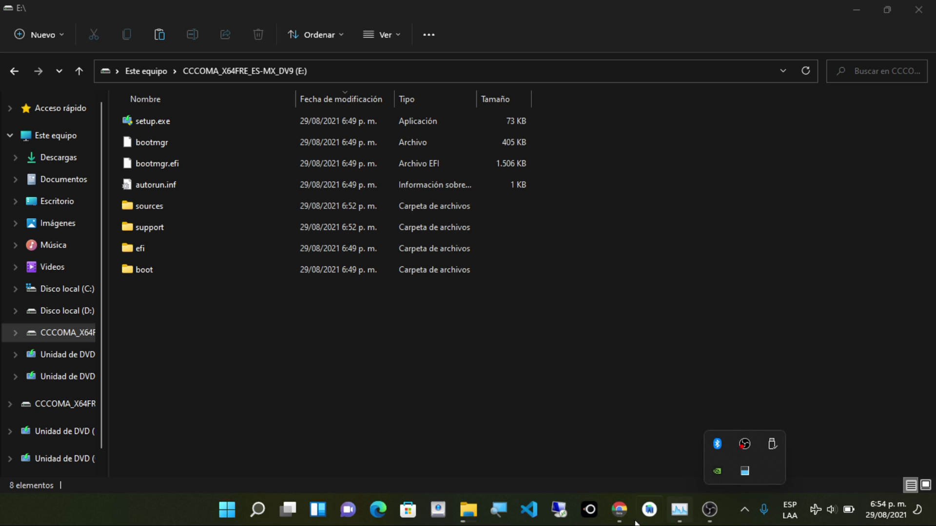
left_click(468, 509)
left_click(538, 466)
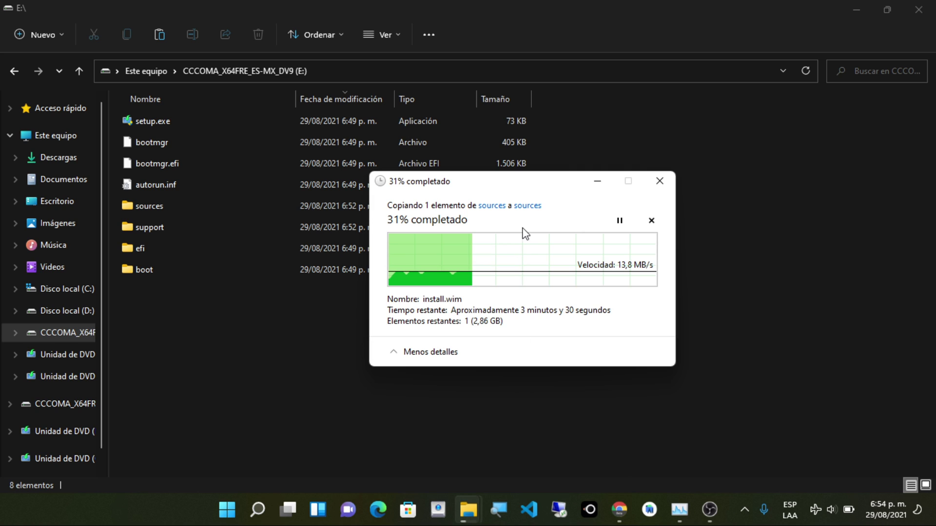
left_click_drag(530, 188, 425, 236)
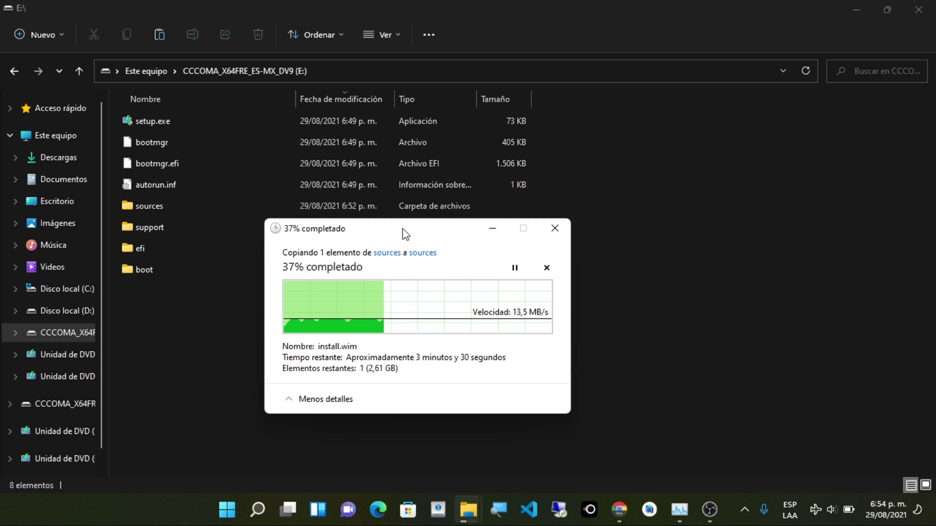
left_click_drag(402, 233, 669, 229)
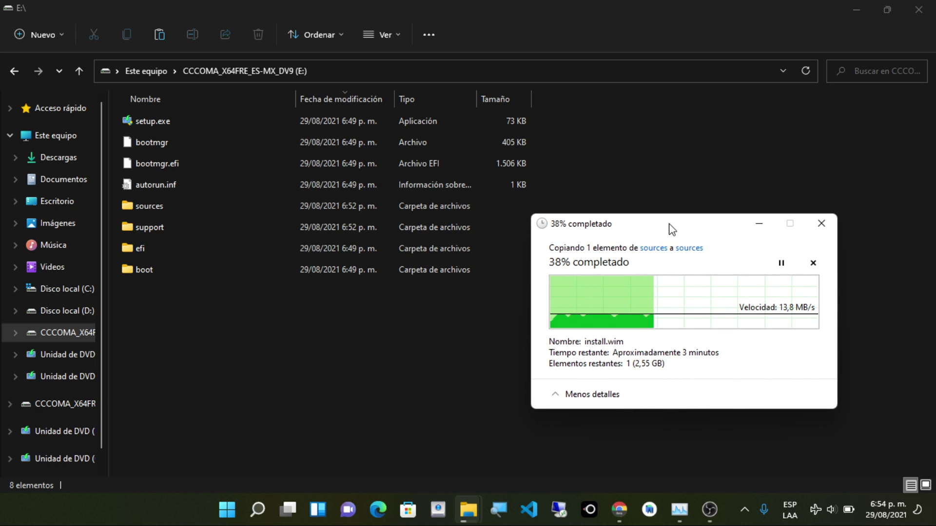